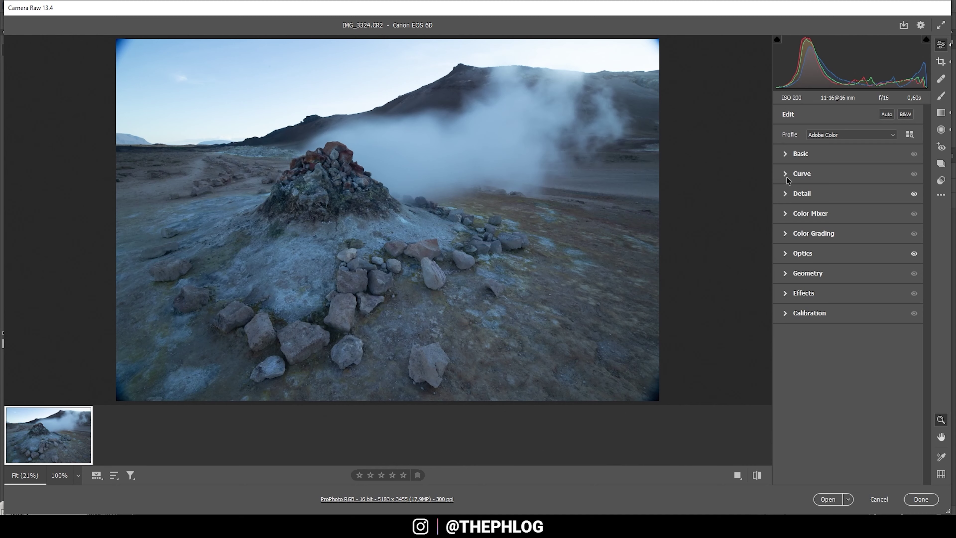
- Switch the Camera Raw profile to Adobe Standard
left_click(841, 135)
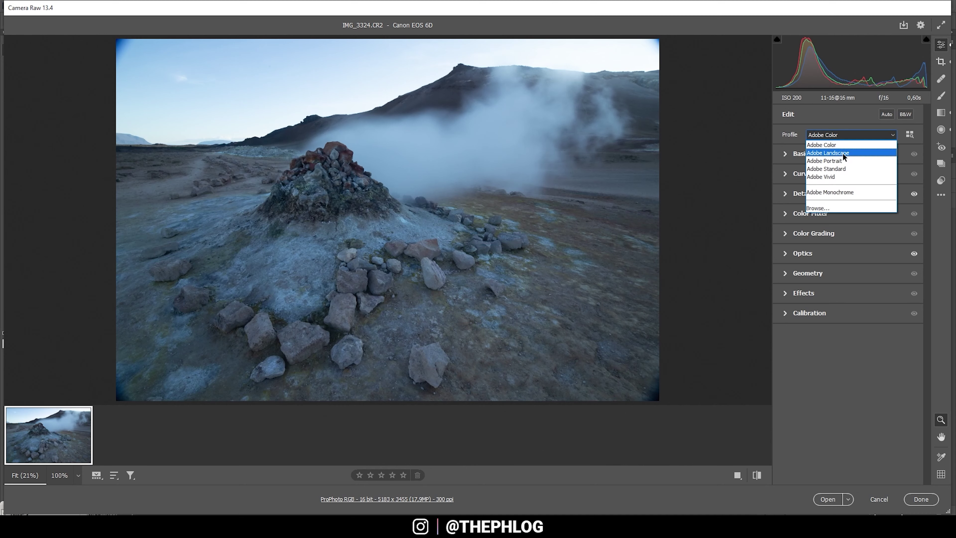
left_click(839, 170)
left_click(860, 154)
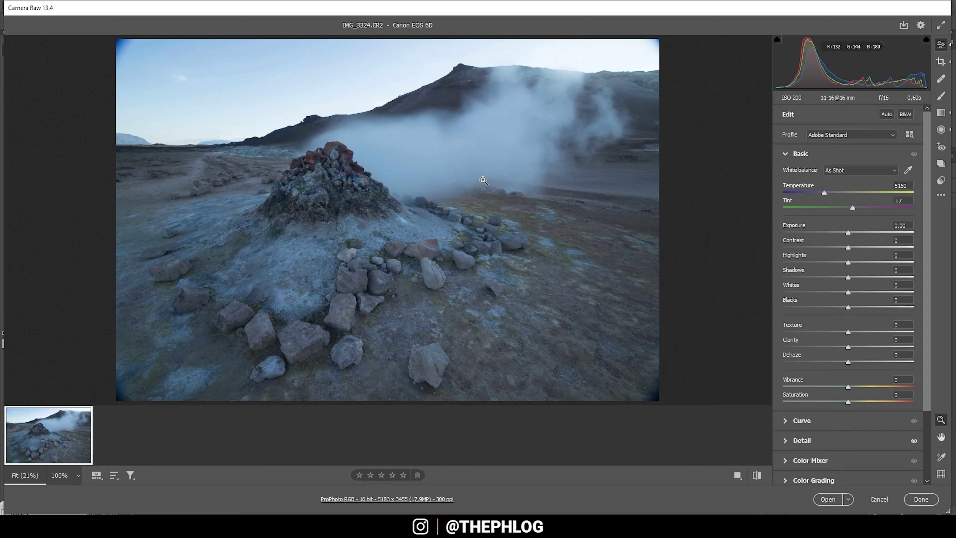
- Set Temperature 7800, Tint +18, Highlights and Shadows -7, Whites +8 and Vibrance +33
left_click_drag(825, 191, 860, 192)
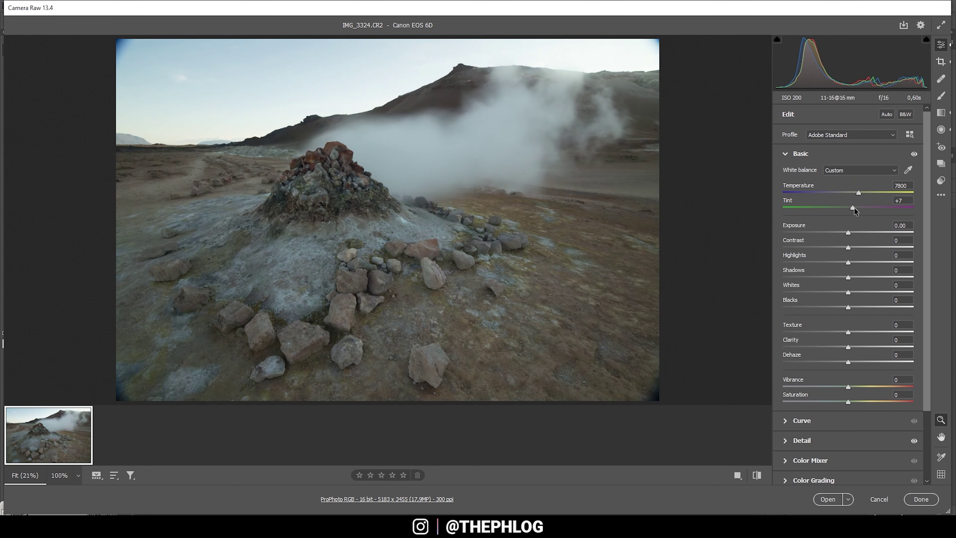
left_click_drag(854, 207, 858, 207)
left_click_drag(848, 262, 854, 293)
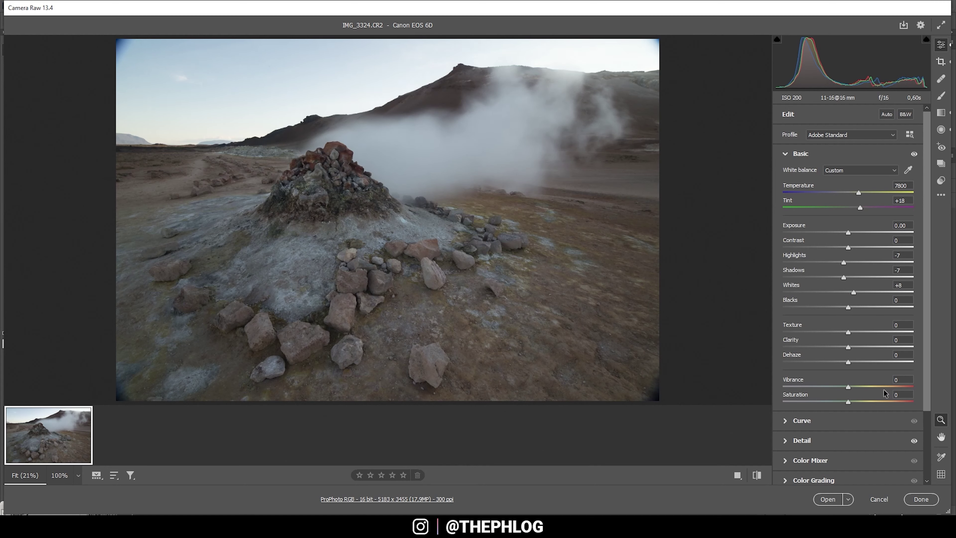
left_click_drag(849, 387, 866, 385)
left_click_drag(873, 384, 872, 386)
- Select the sky graduated filter and lower its Exposure to -1.50
left_click(941, 113)
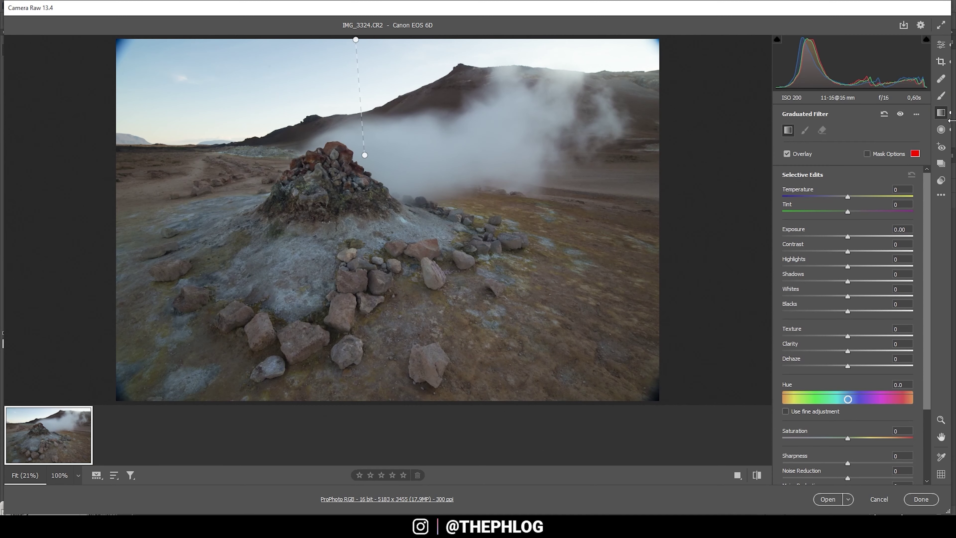
left_click(354, 43)
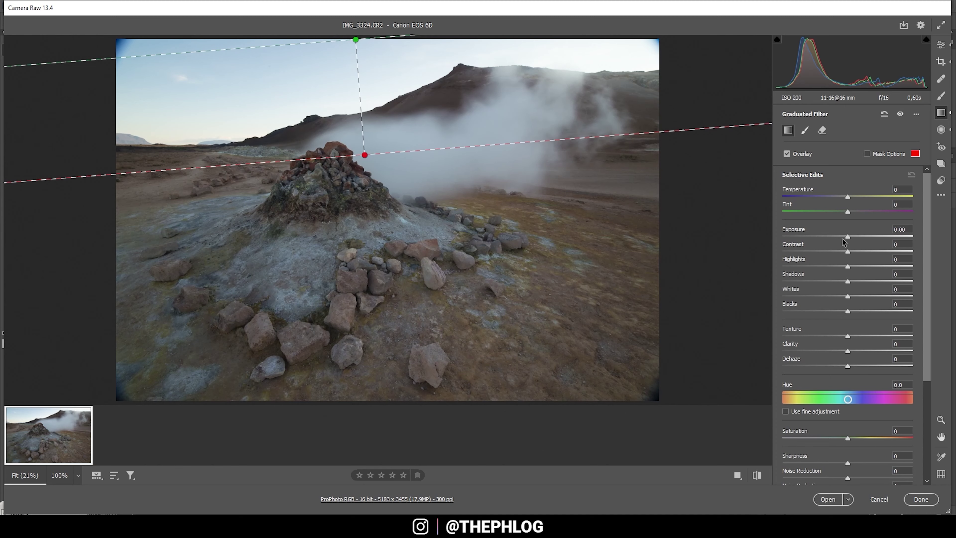
left_click_drag(848, 237, 834, 240)
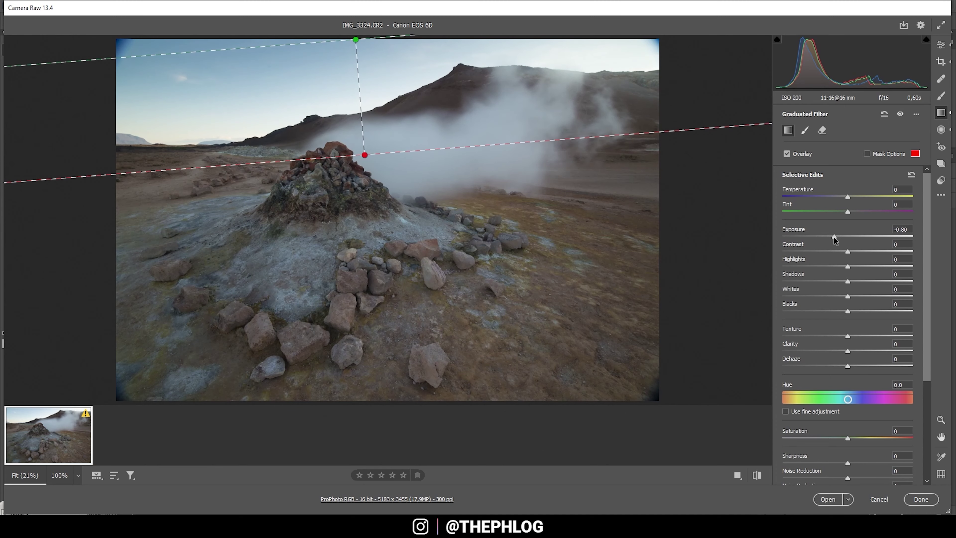
left_click_drag(833, 239, 824, 240)
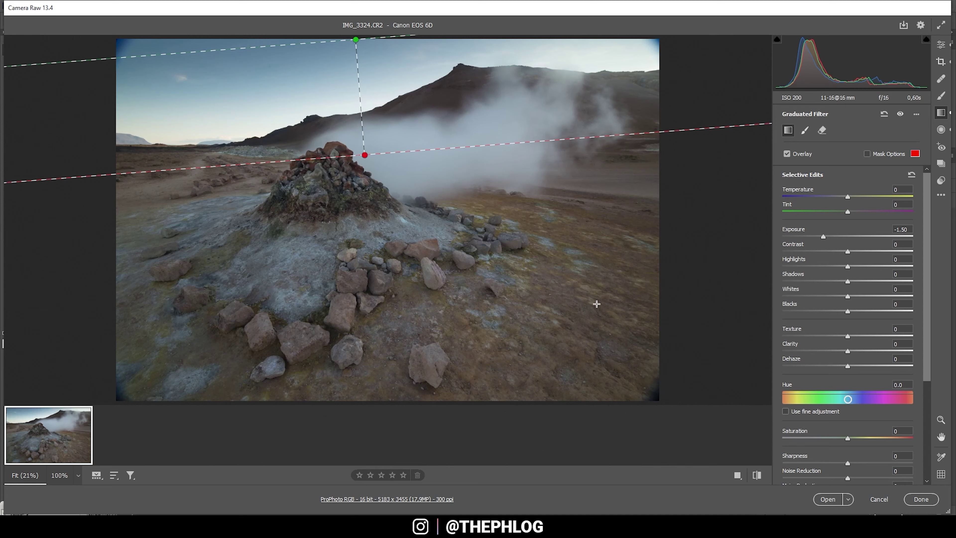
- Give the left-sky radial filter Blacks +48 and Dehaze -26, and warm it slightly
left_click(940, 129)
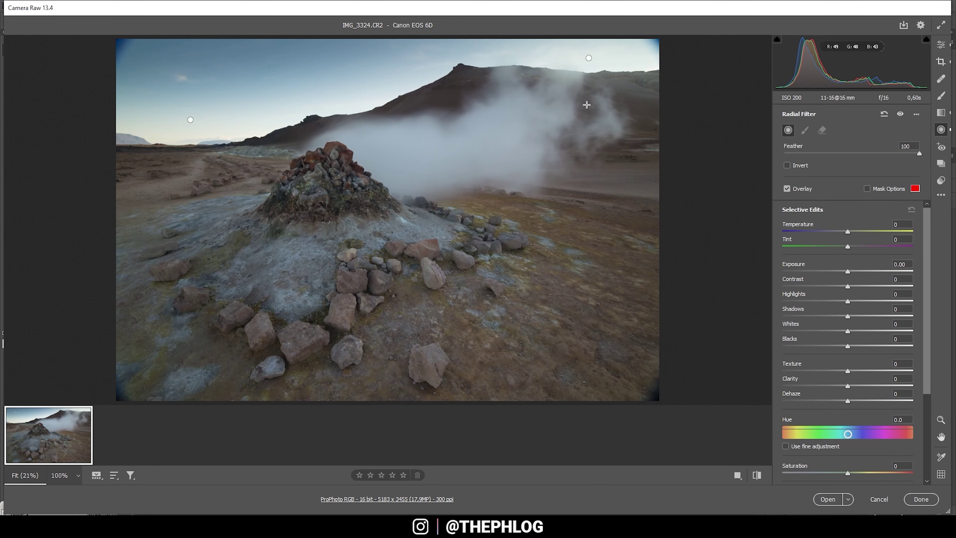
left_click(587, 58)
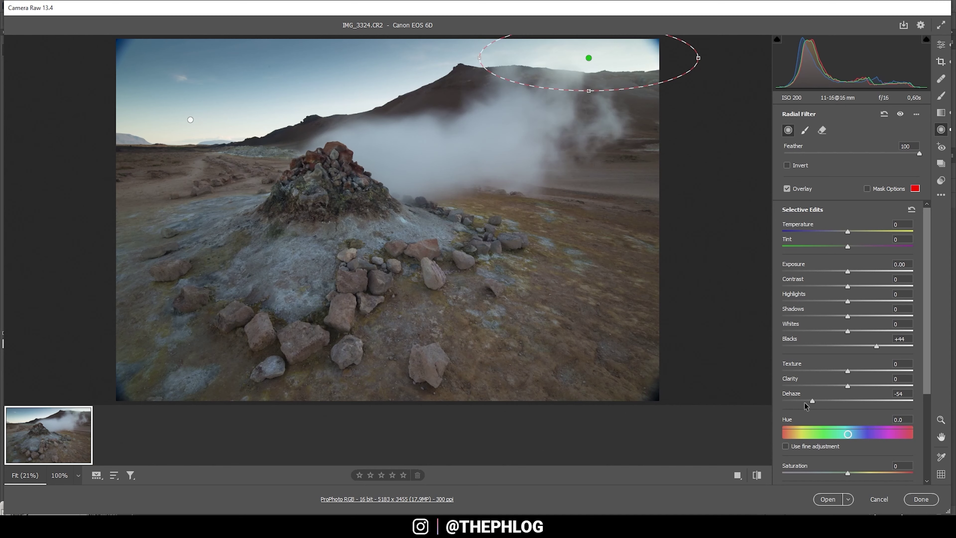
left_click(190, 119)
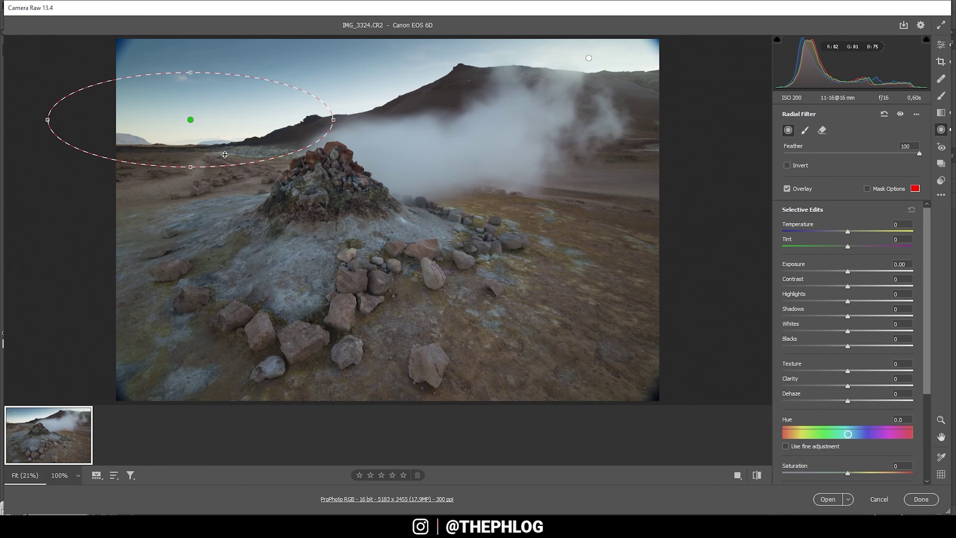
left_click_drag(849, 346, 856, 347)
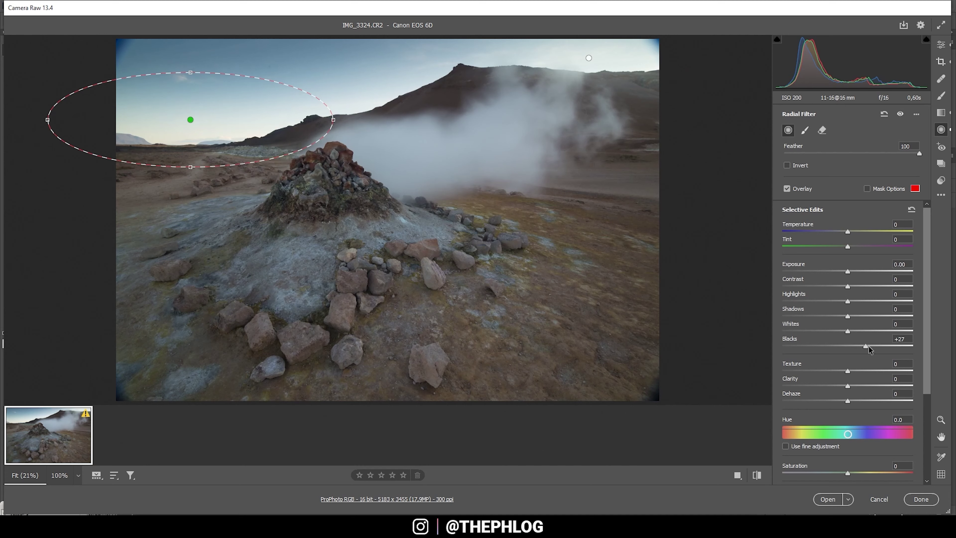
left_click_drag(883, 346, 881, 345)
left_click_drag(848, 401, 831, 401)
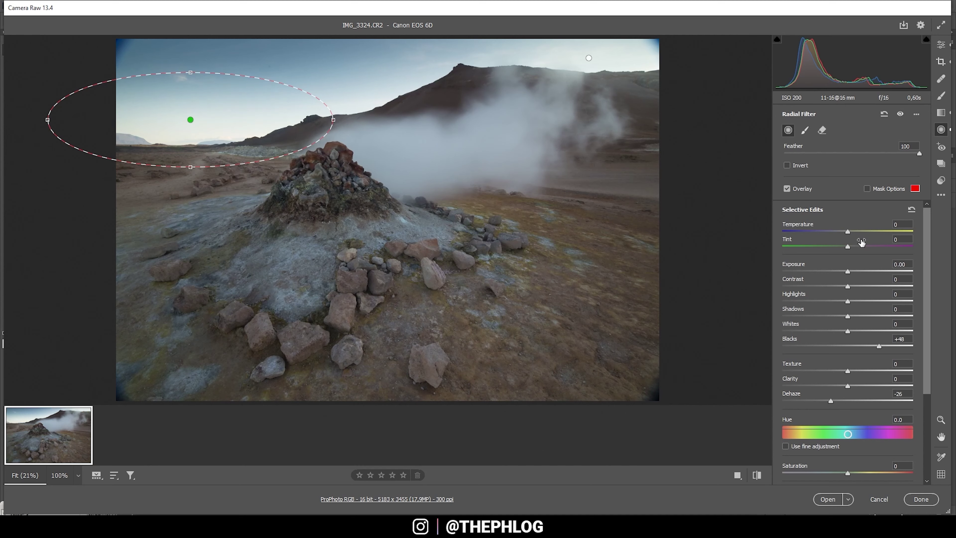
left_click_drag(847, 231, 863, 231)
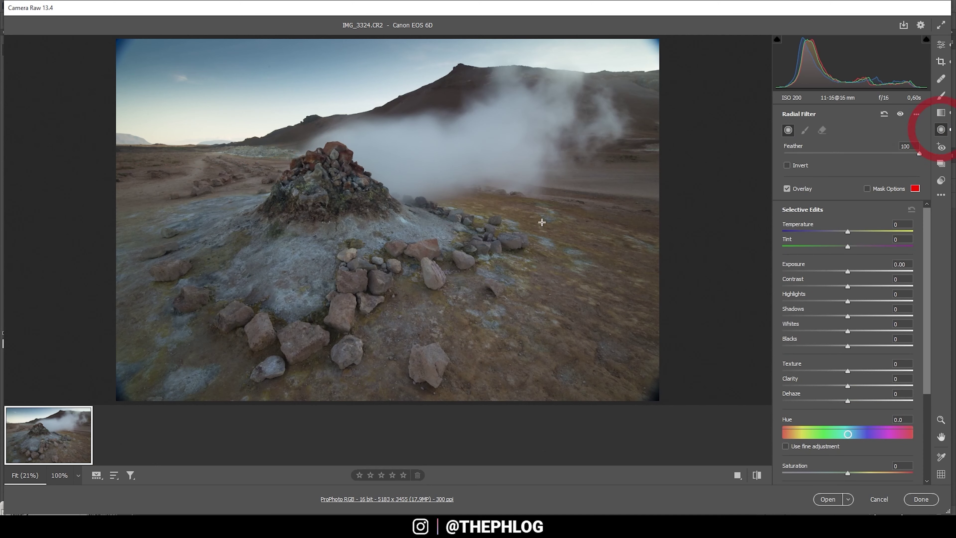
- Add a radial filter over the cairn with Texture +18 and Clarity +11
left_click_drag(323, 205, 374, 259)
left_click_drag(327, 220, 332, 224)
mouse_move(848, 371)
left_mouse_down()
mouse_move(860, 372)
mouse_move(854, 386)
left_mouse_up()
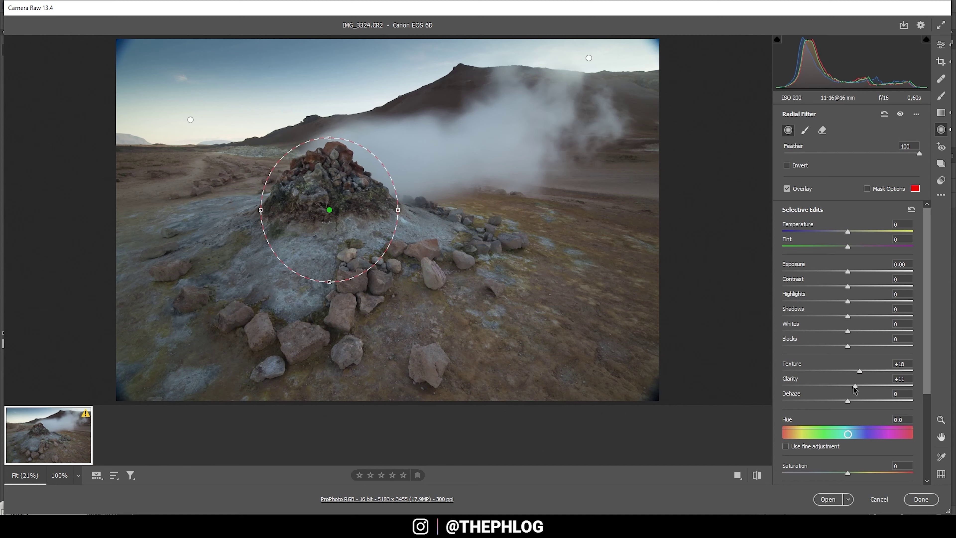
left_click(853, 386)
key("e")
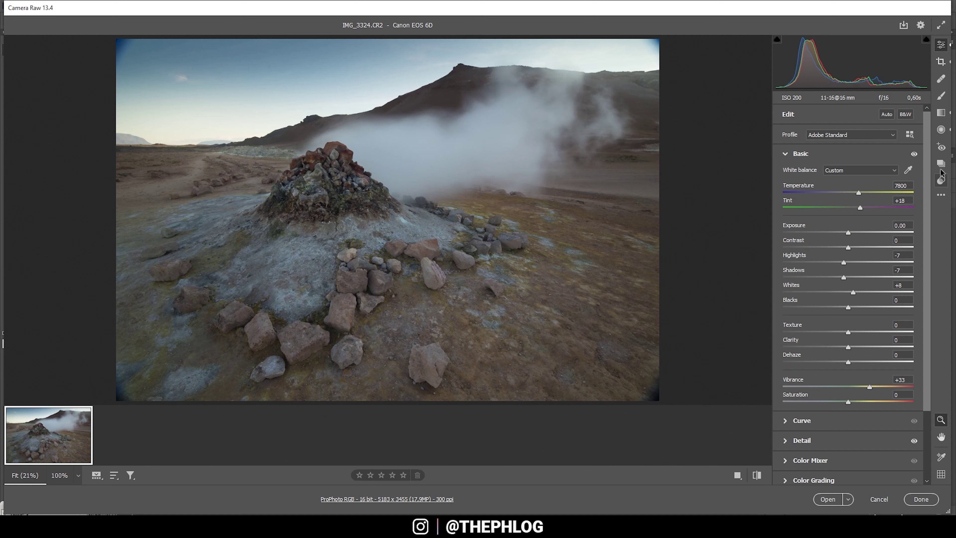
- Raise HSL saturation of Oranges to +43 and Yellows to +16
scroll(817, 427, "down", 3)
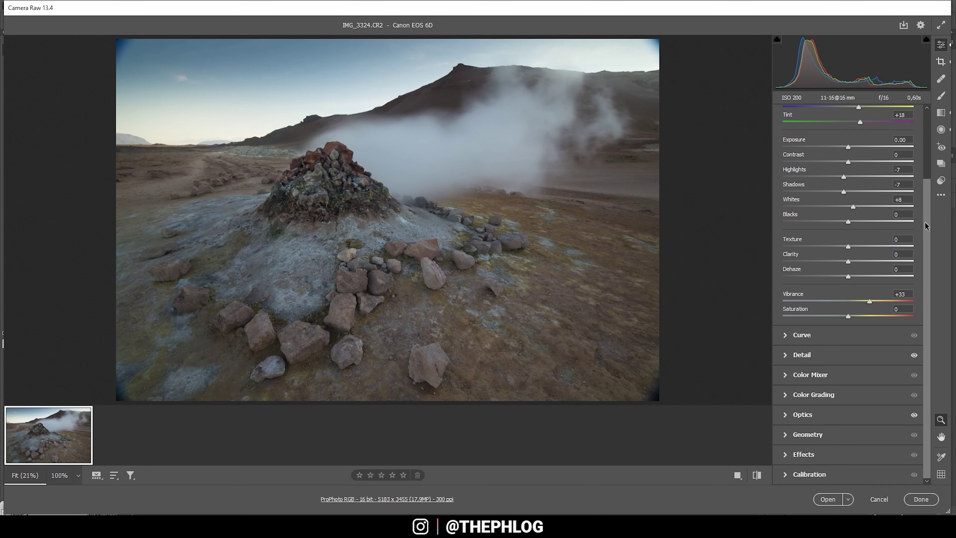
left_click(785, 375)
left_click_drag(847, 284, 874, 284)
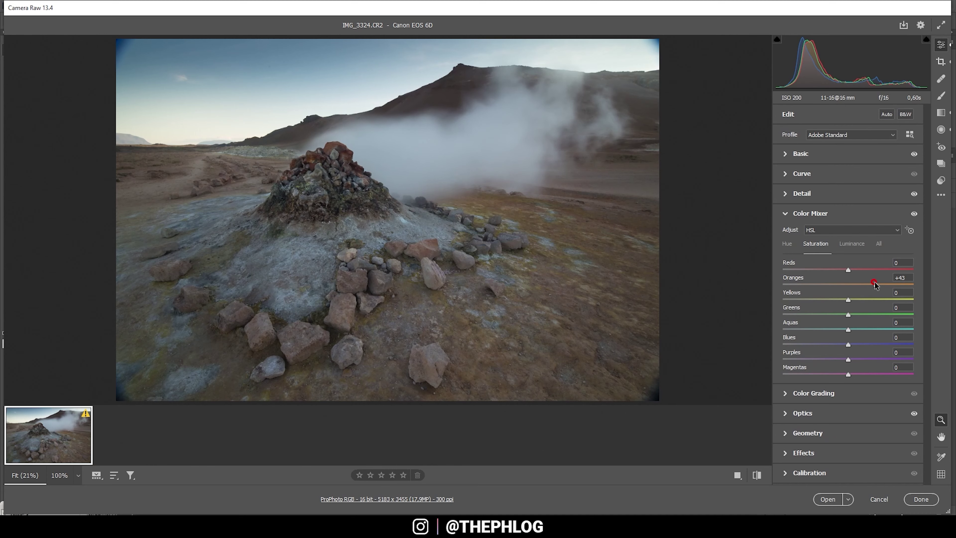
left_click(860, 301)
- Grade the midtones warm at Hue 43, Saturation 14 in Color Grading
left_click(804, 392)
left_click(857, 248)
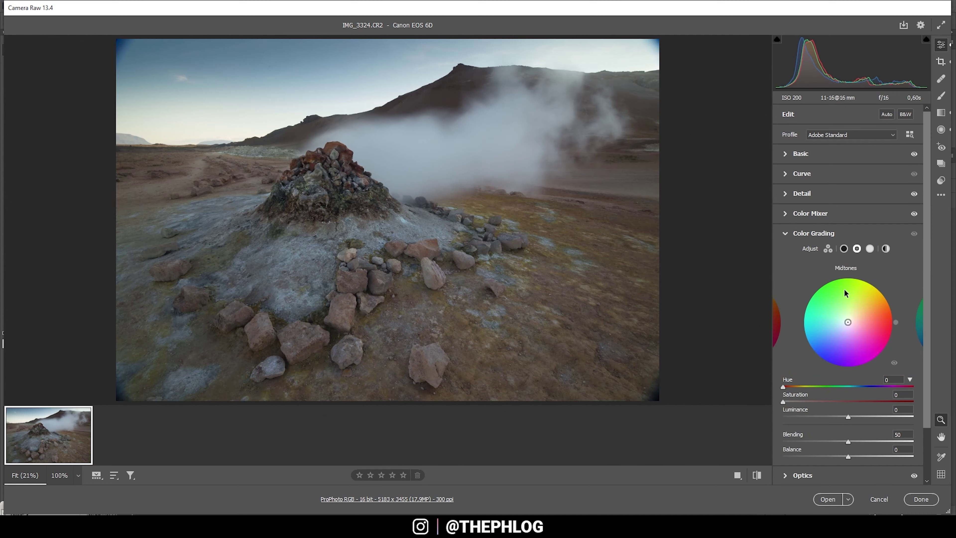
left_click_drag(852, 320, 853, 316)
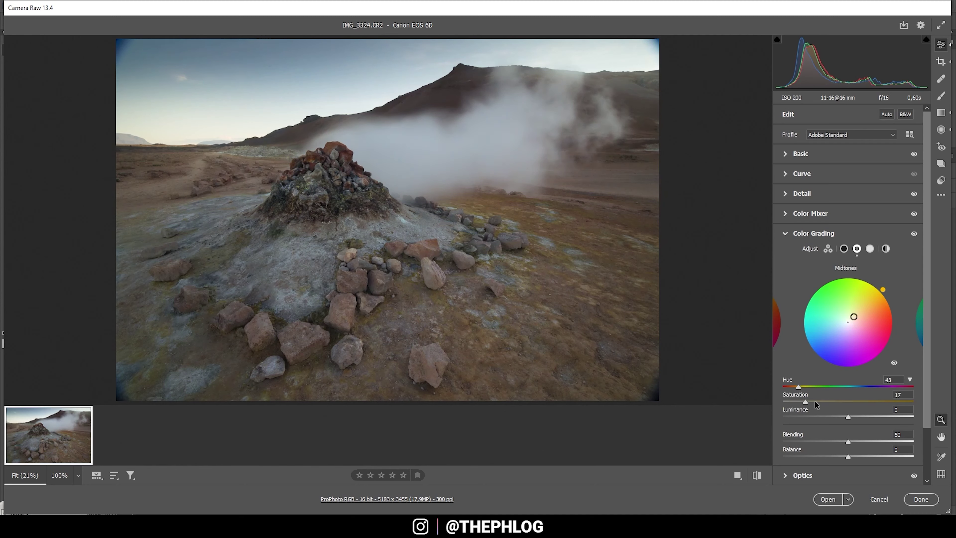
left_click_drag(803, 402, 799, 402)
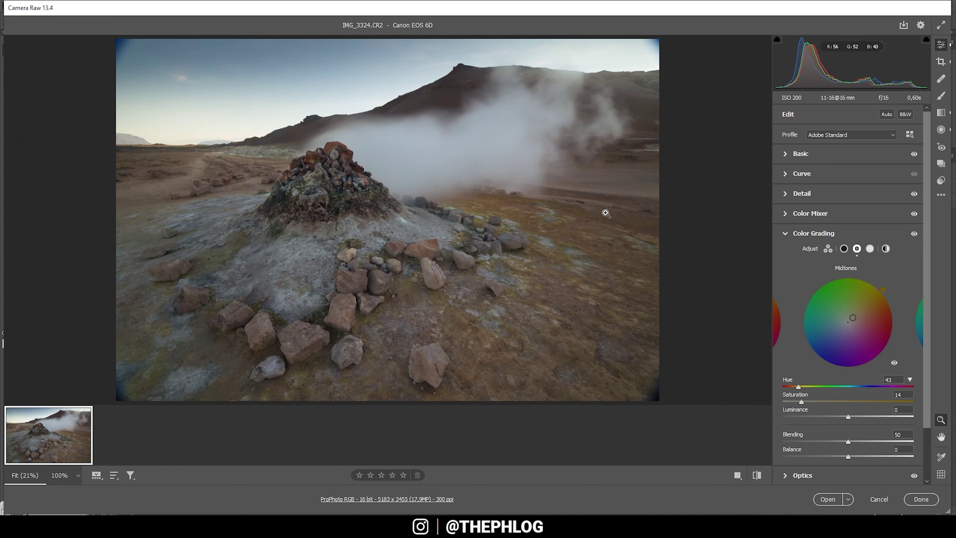
left_click(802, 227)
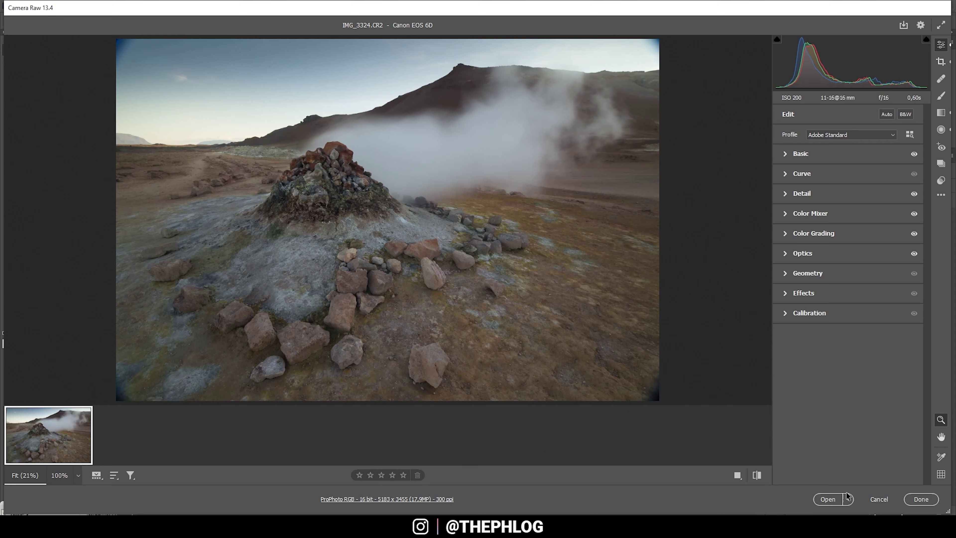
- Open the edited photo in Photoshop as IMG_3324-2 and duplicate Background into Layer 1
left_click(831, 503)
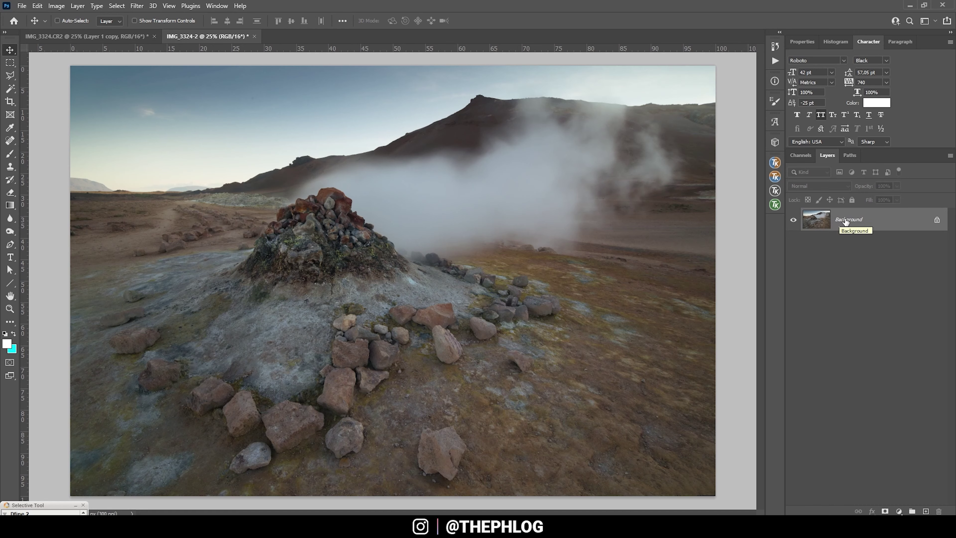
key("ctrl+j")
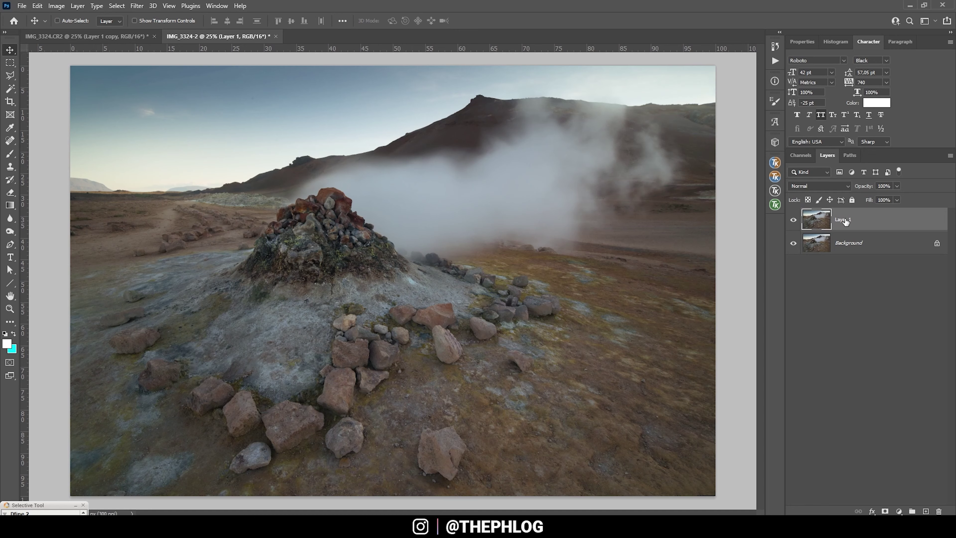
- Select the Dodge Tool with Range Midtones and Exposure 50%
key("o")
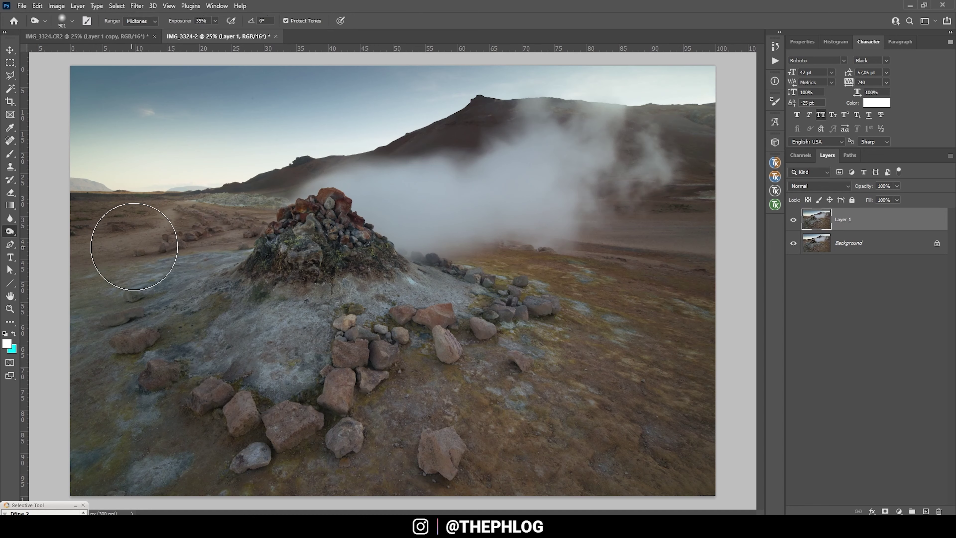
right_click(16, 234)
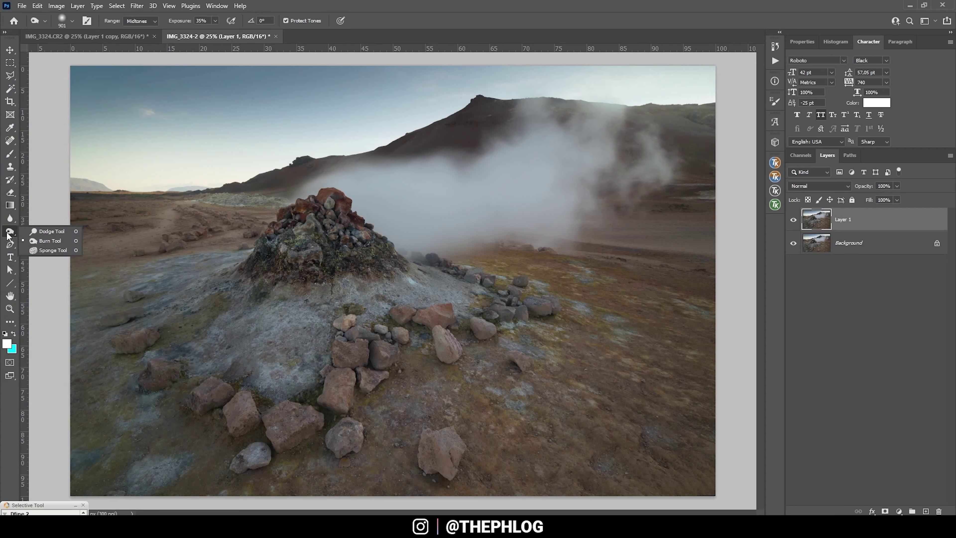
left_click(56, 232)
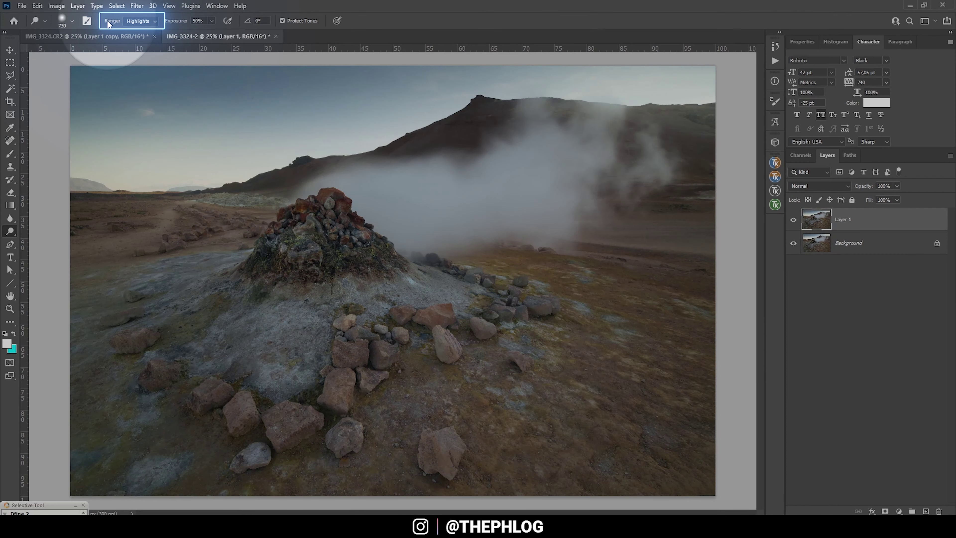
left_click(155, 21)
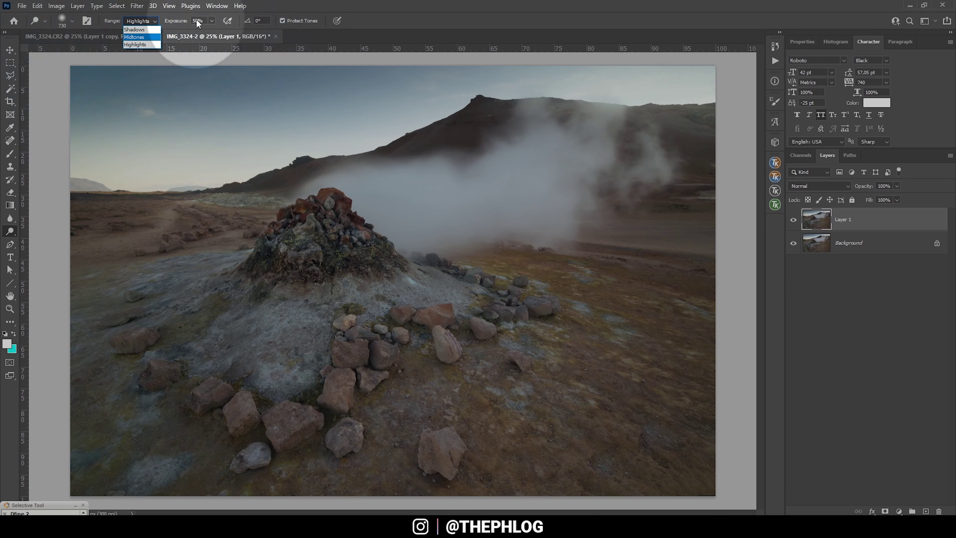
left_click(213, 22)
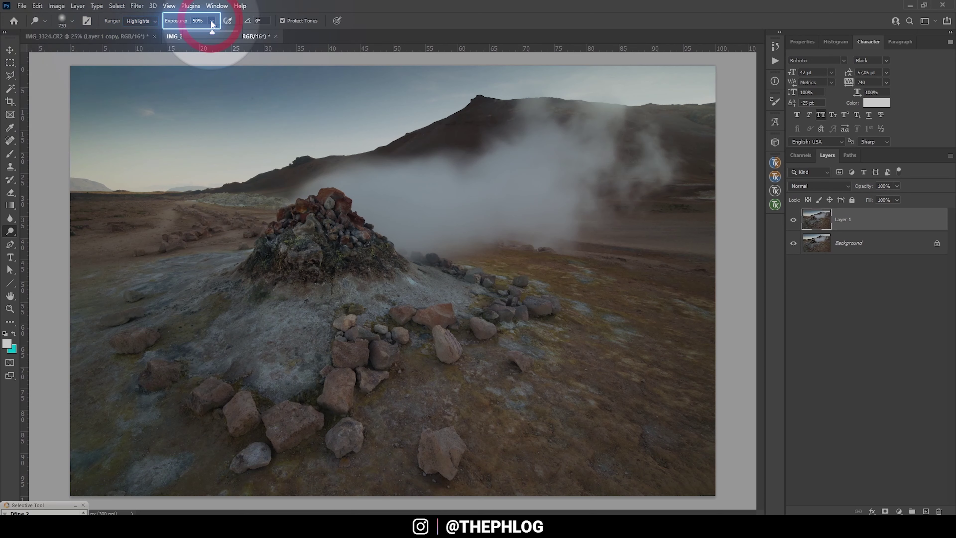
left_click(210, 31)
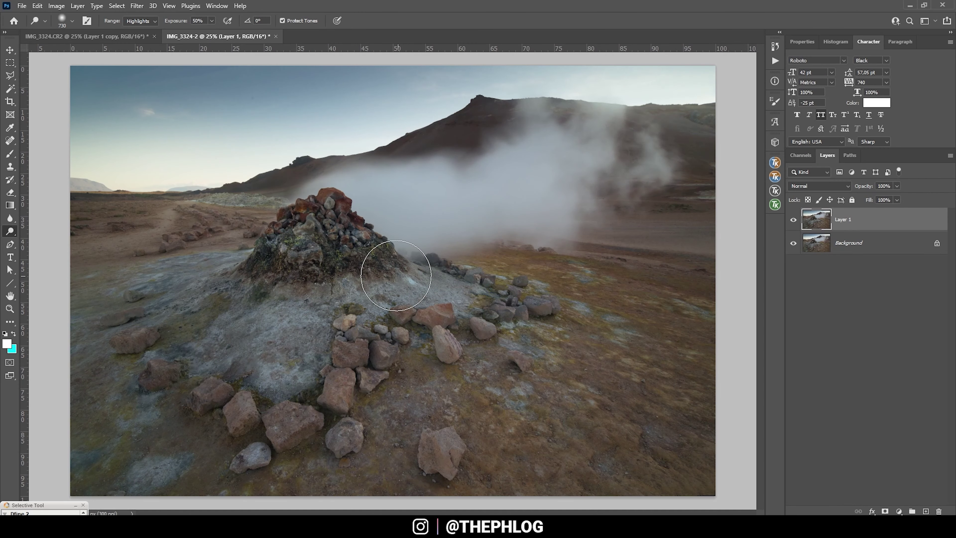
left_click(147, 21)
left_click(142, 34)
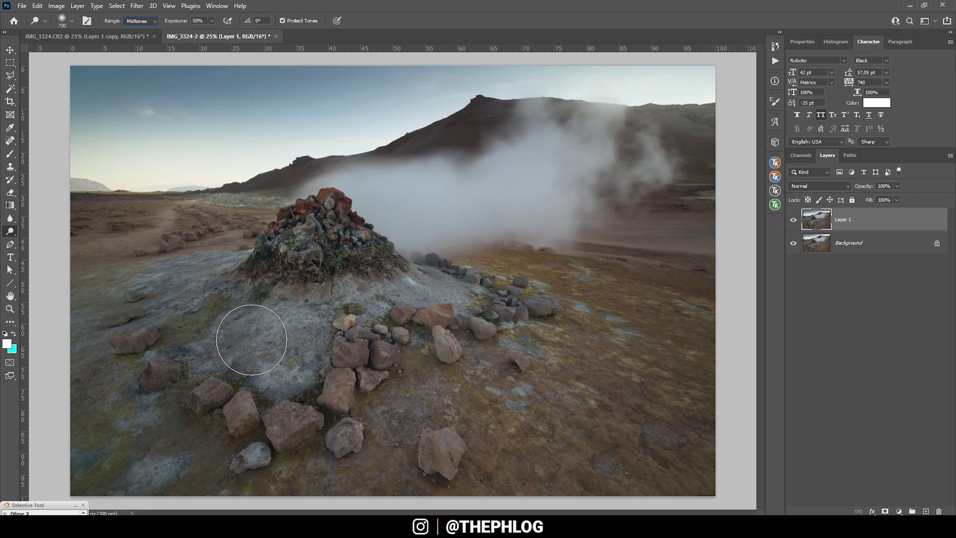
- Dodge the mound's left slope, the rocks on top and the steam beside it
mouse_move(218, 283)
left_mouse_down()
mouse_move(163, 285)
mouse_move(188, 332)
mouse_move(211, 316)
mouse_move(266, 313)
mouse_move(245, 351)
mouse_move(296, 361)
mouse_move(318, 311)
mouse_move(296, 268)
mouse_move(301, 245)
mouse_move(331, 214)
left_mouse_up()
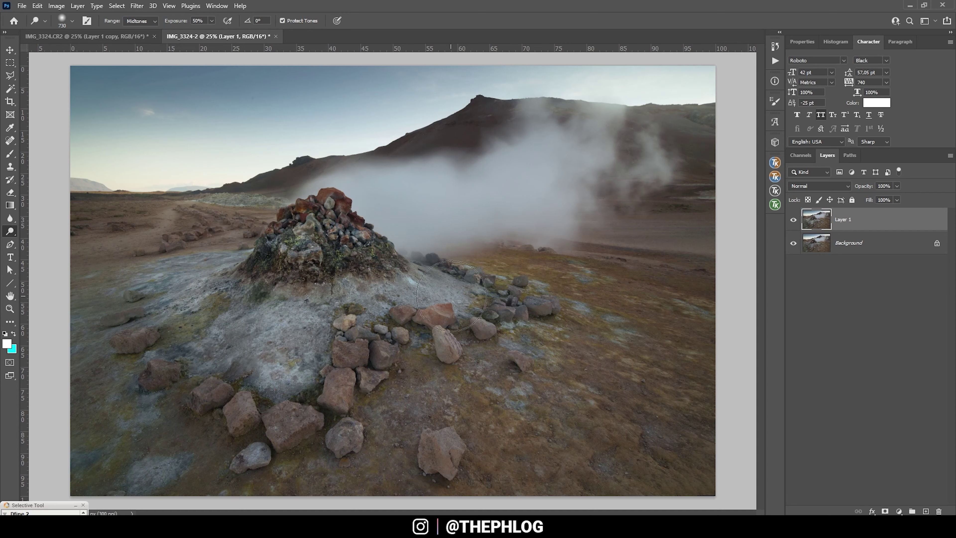
right_click(249, 284, "alt")
mouse_move(318, 222)
left_mouse_down()
mouse_move(335, 217)
mouse_move(367, 250)
left_mouse_up()
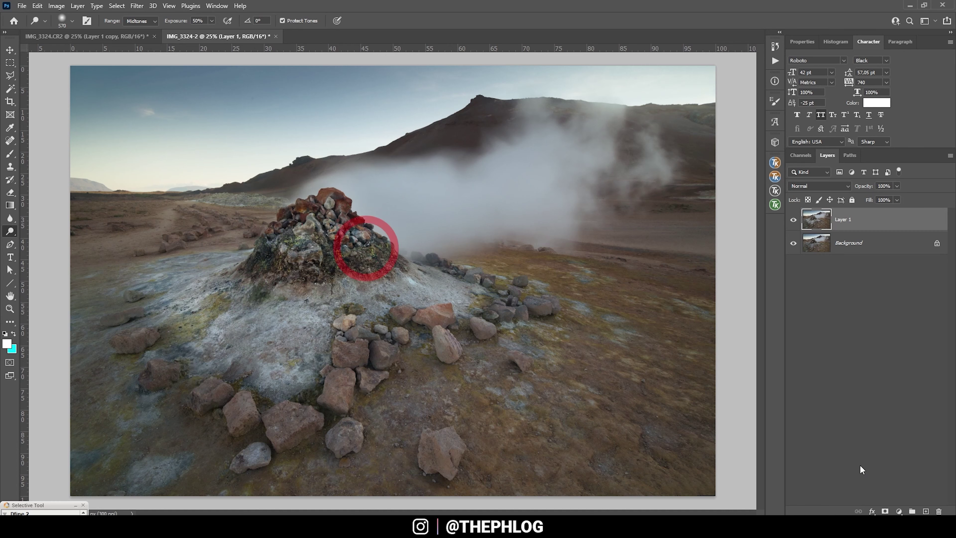
right_click(405, 203, "alt")
mouse_move(406, 201)
left_mouse_down()
mouse_move(507, 184)
mouse_move(589, 138)
mouse_move(586, 150)
left_mouse_up()
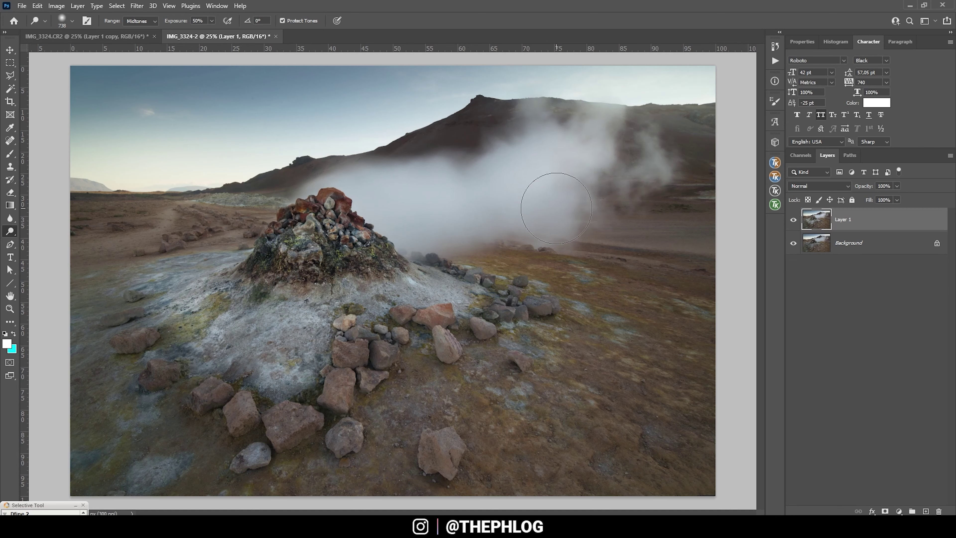
- Toggle Layer 1's visibility to compare the dodging before and after
left_click(794, 222)
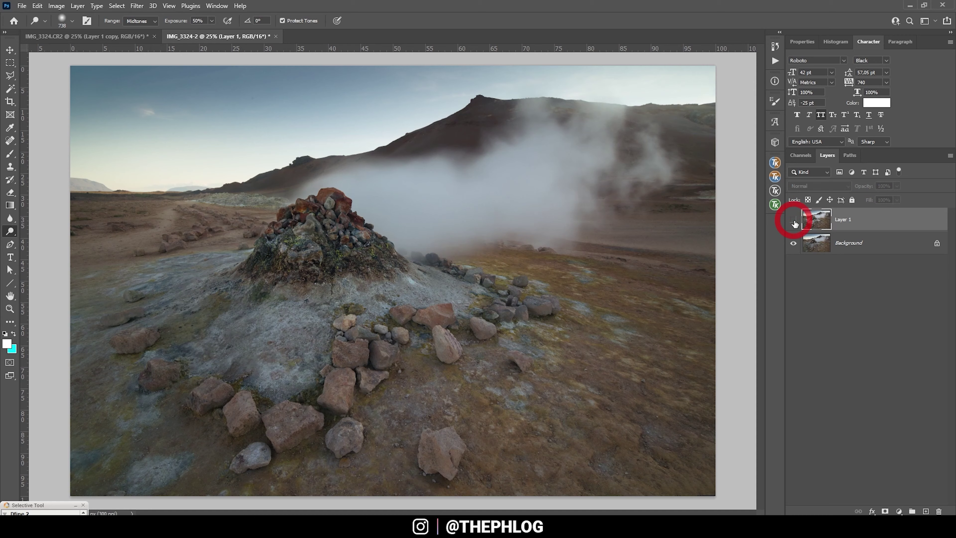
left_click(793, 221)
left_click(793, 220)
left_click(793, 220)
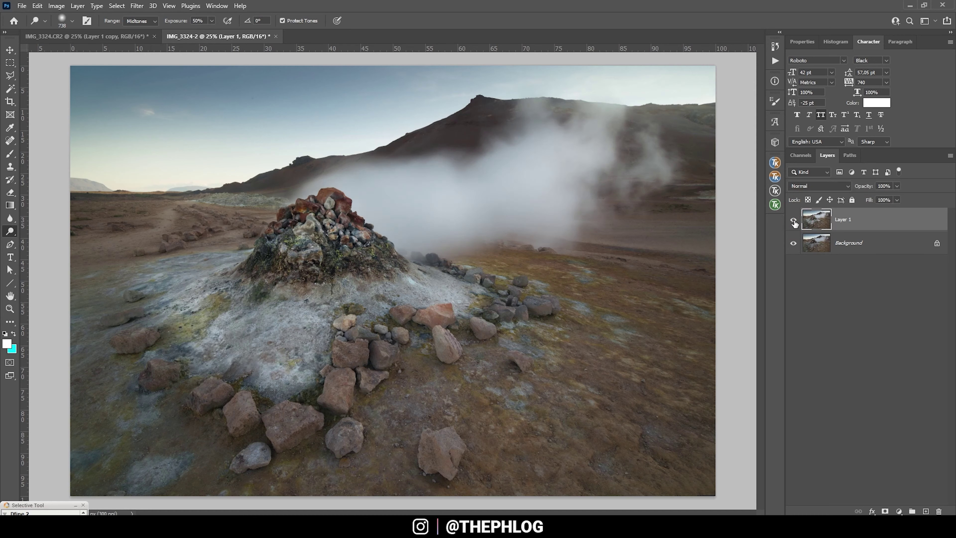
left_click(793, 221)
left_click(793, 221)
left_click(794, 220)
- Dodge the right-hand steam with the Highlights range, then compare Layer 1 on and off
mouse_move(646, 162)
left_mouse_down()
mouse_move(664, 167)
mouse_move(619, 198)
mouse_move(645, 153)
left_mouse_up()
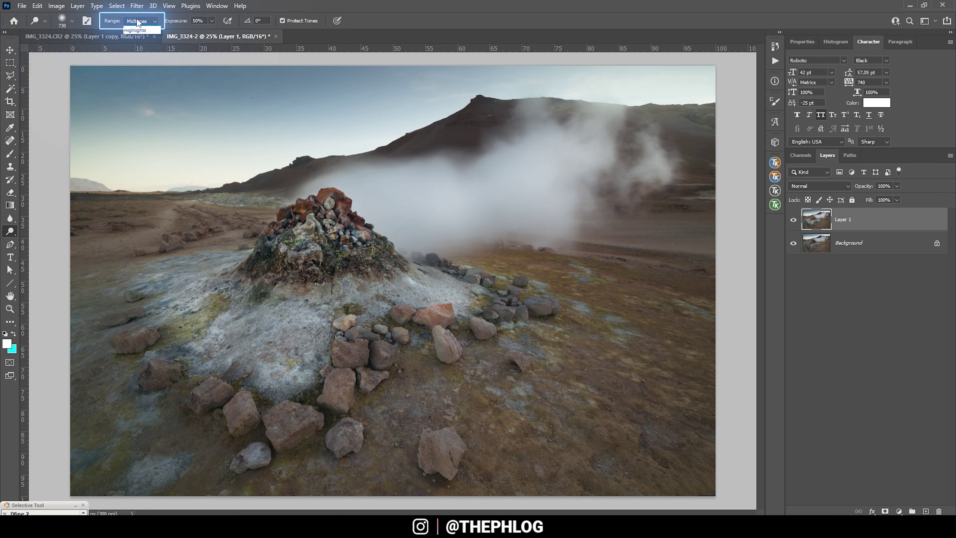
left_click(134, 44)
left_click(657, 156)
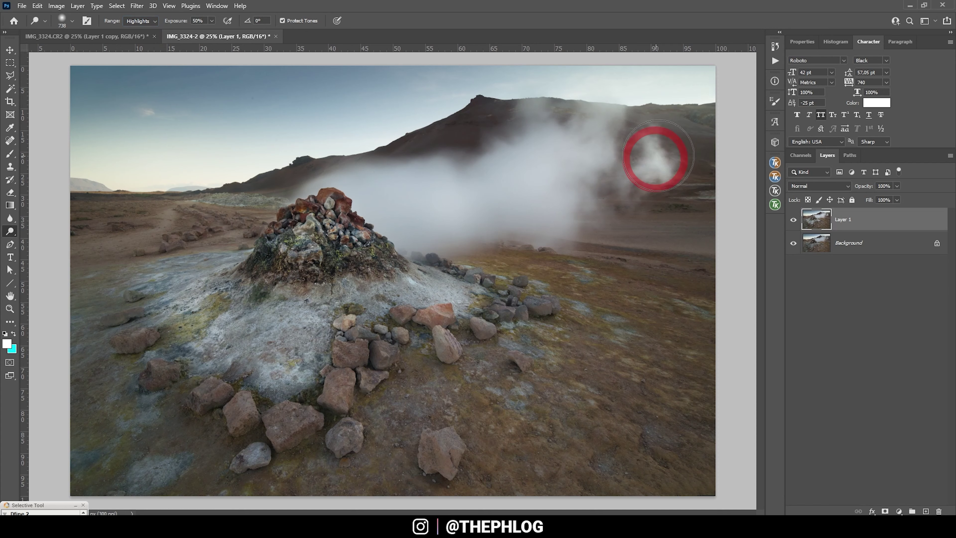
mouse_move(633, 188)
left_mouse_down()
mouse_move(661, 160)
mouse_move(608, 214)
mouse_move(657, 209)
mouse_move(629, 147)
left_mouse_up()
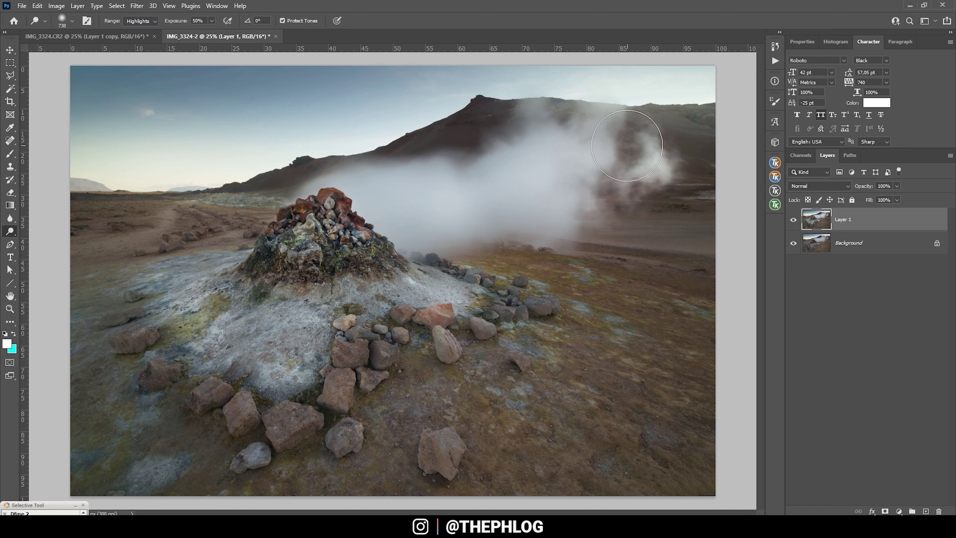
left_click_drag(532, 120, 483, 163)
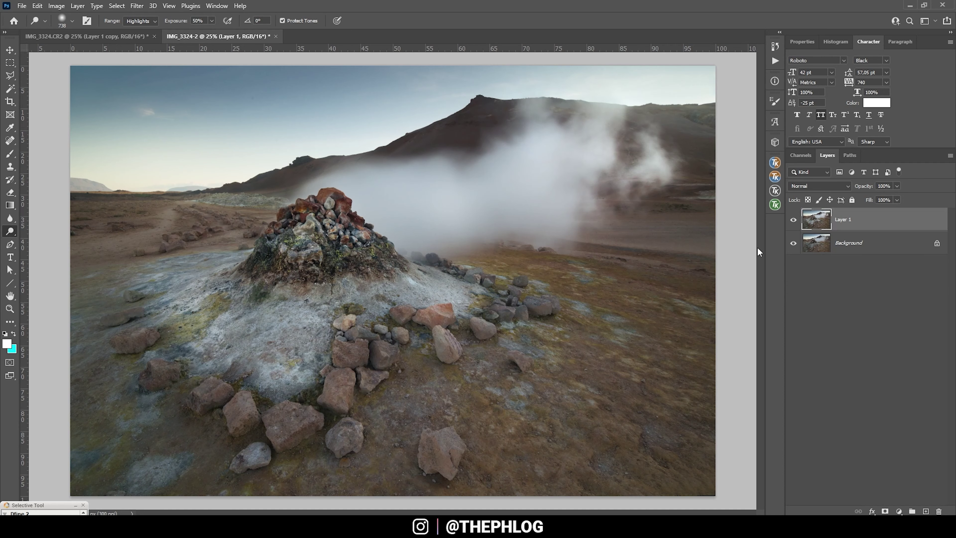
left_click(793, 220)
left_click(794, 221)
left_click(793, 221)
left_click(793, 220)
- Enlarge the dodge brush to 1290 and brighten the lower-right ground
key("bracketright")
key("bracketright")
key("bracketright")
key("bracketleft")
left_click(639, 395)
key("bracketright")
key("bracketright")
key("bracketright")
mouse_move(661, 428)
left_mouse_down()
mouse_move(630, 431)
mouse_move(659, 393)
mouse_move(691, 429)
left_mouse_up()
left_click_drag(707, 376, 628, 429)
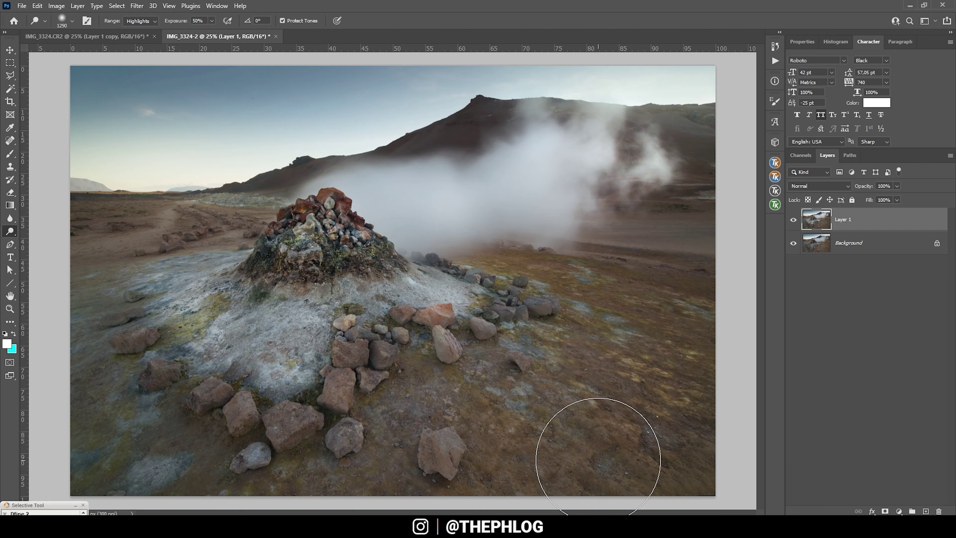
- Try a Shadows-range dodge on the lower-right ground, undo it, and duplicate Layer 1
left_click(140, 21)
left_click(139, 46)
left_click(133, 29)
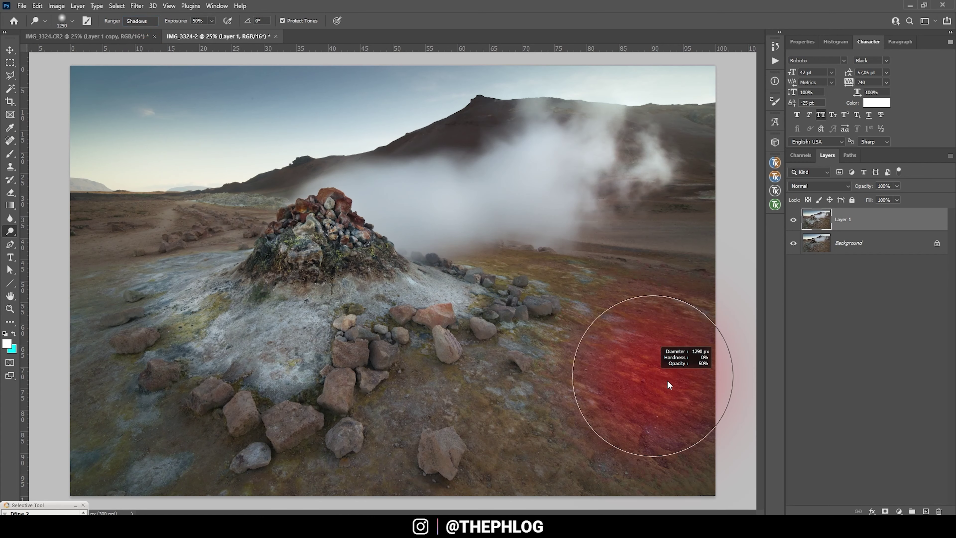
mouse_move(640, 359)
left_mouse_down()
mouse_move(642, 396)
mouse_move(568, 433)
mouse_move(517, 438)
mouse_move(637, 435)
mouse_move(714, 352)
mouse_move(699, 417)
mouse_move(656, 441)
left_mouse_up()
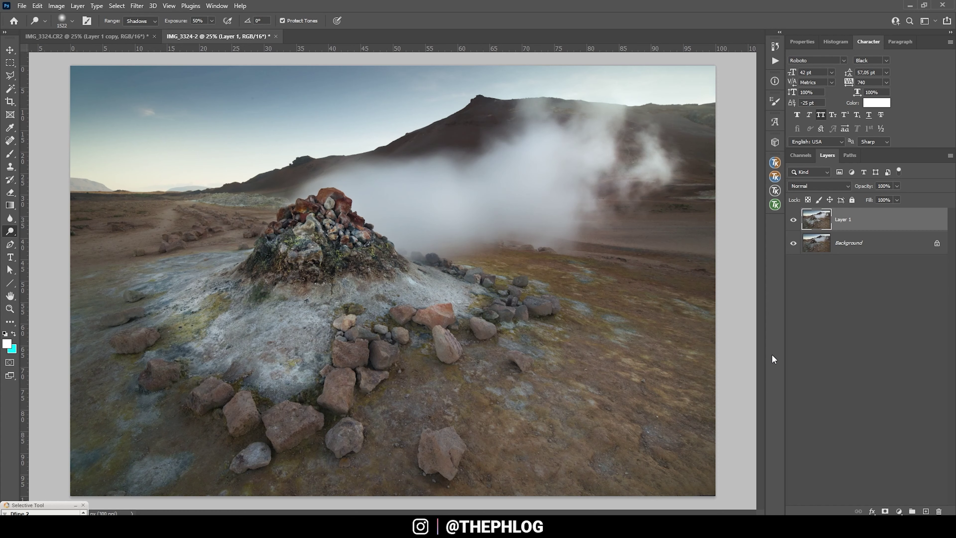
key("ctrl+z")
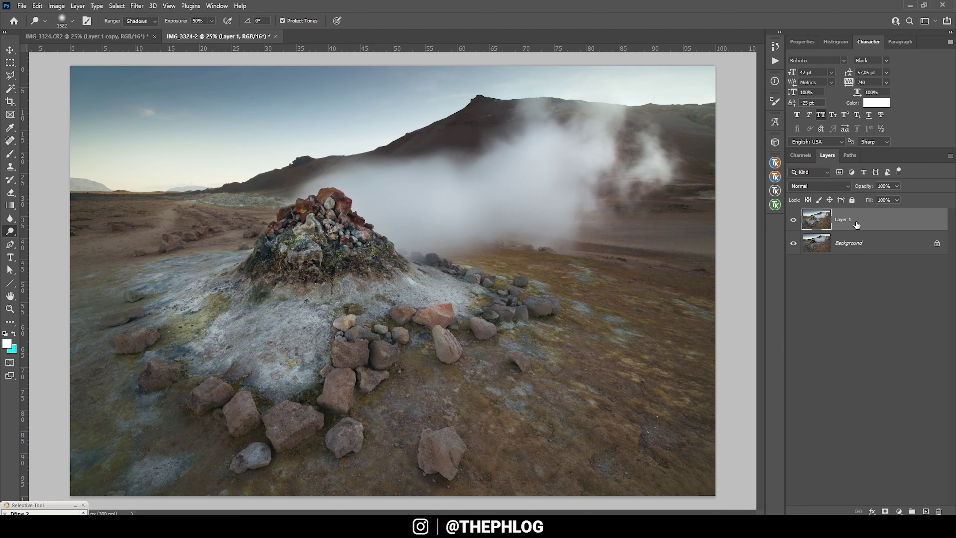
key("ctrl+j")
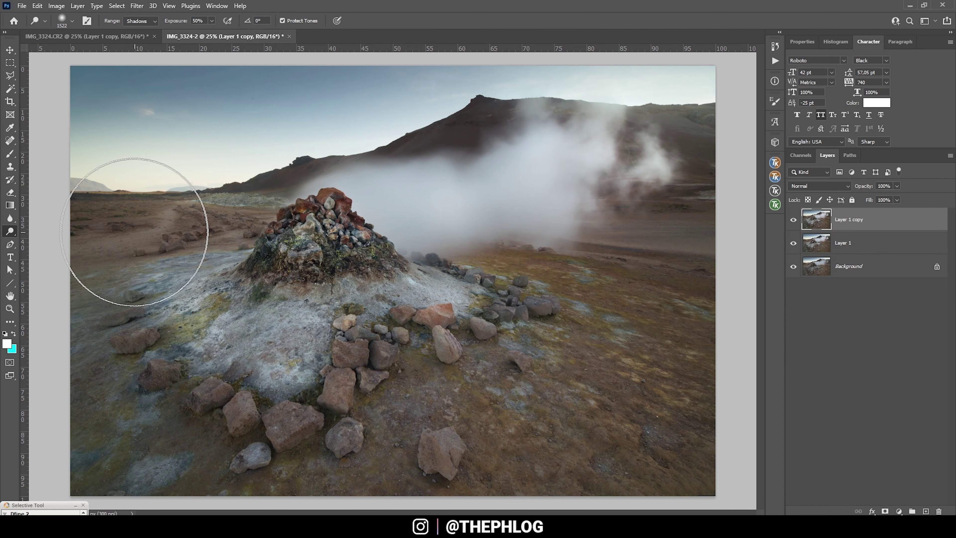
- Switch to the Burn Tool with Range Midtones and Exposure 35%
right_click(10, 231)
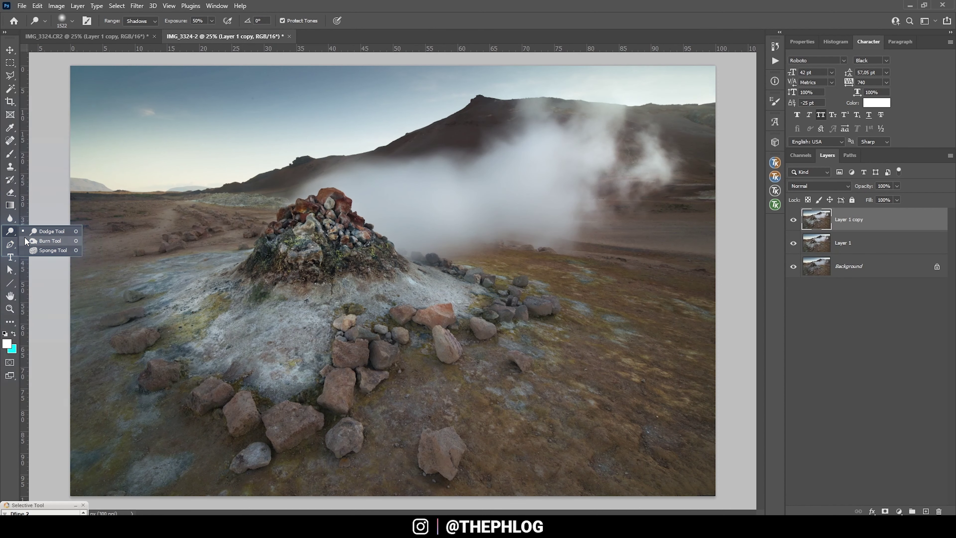
left_click(45, 240)
left_click(145, 21)
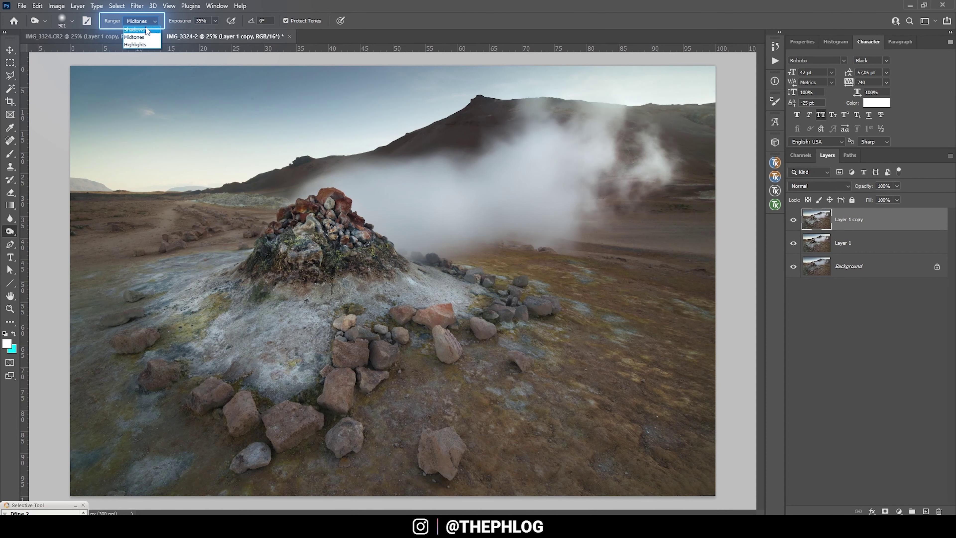
left_click(154, 22)
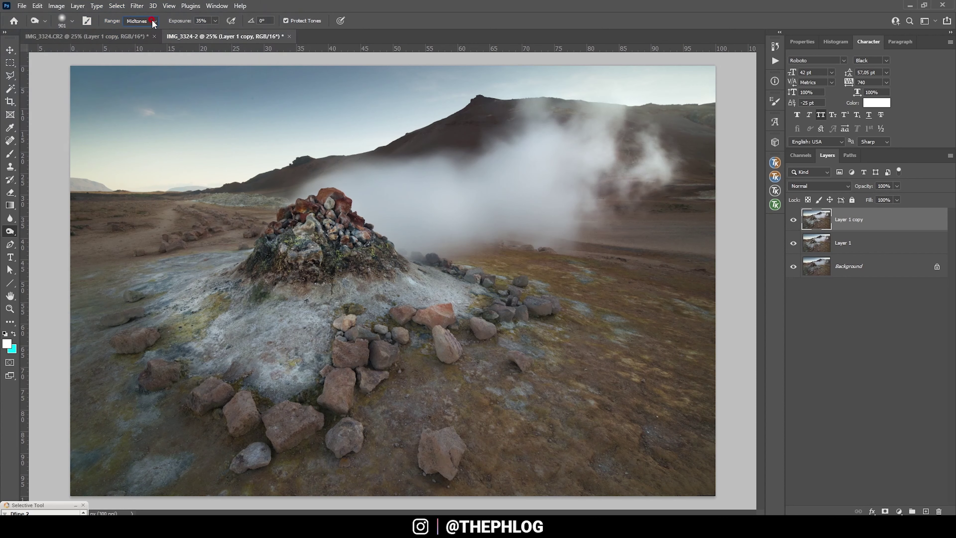
left_click(216, 22)
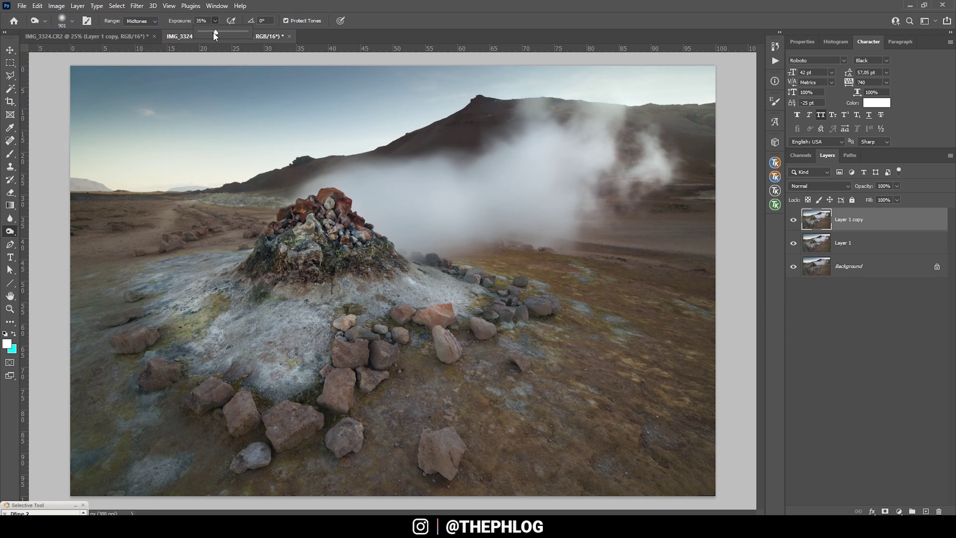
left_click(215, 35)
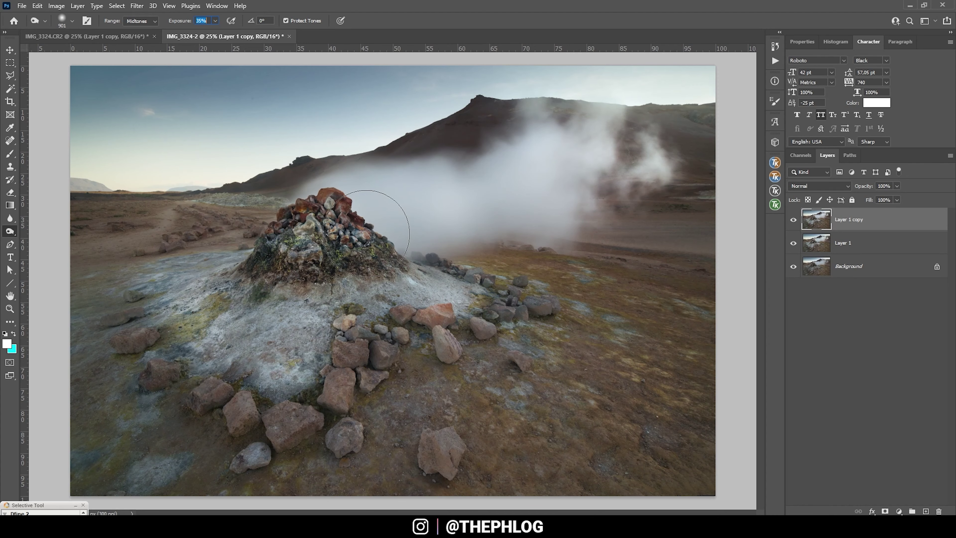
left_click(140, 21)
left_click(134, 38)
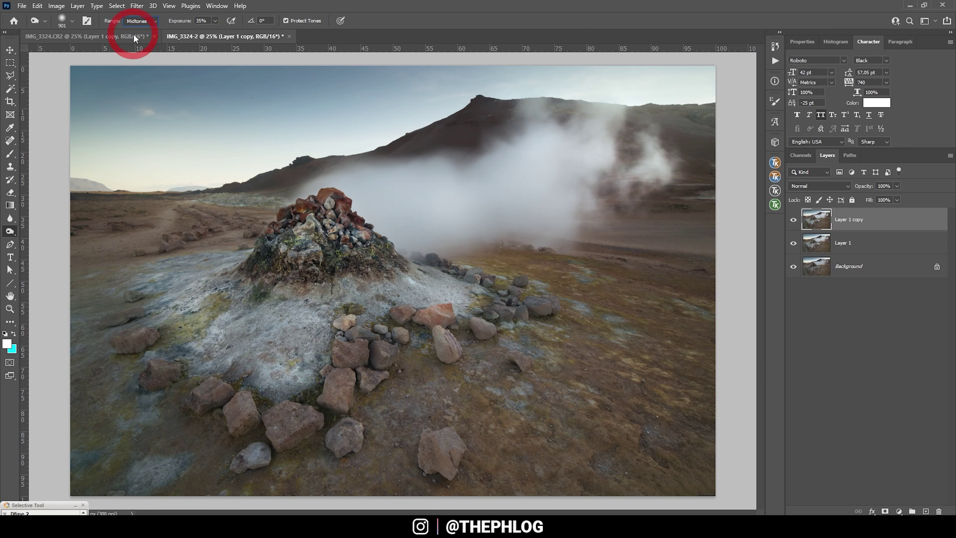
- Burn the lower-right foreground and the bluish ground at lower left darker
left_click_drag(549, 339, 586, 324)
mouse_move(687, 285)
left_mouse_down()
mouse_move(638, 384)
mouse_move(546, 406)
mouse_move(606, 459)
mouse_move(608, 476)
left_mouse_up()
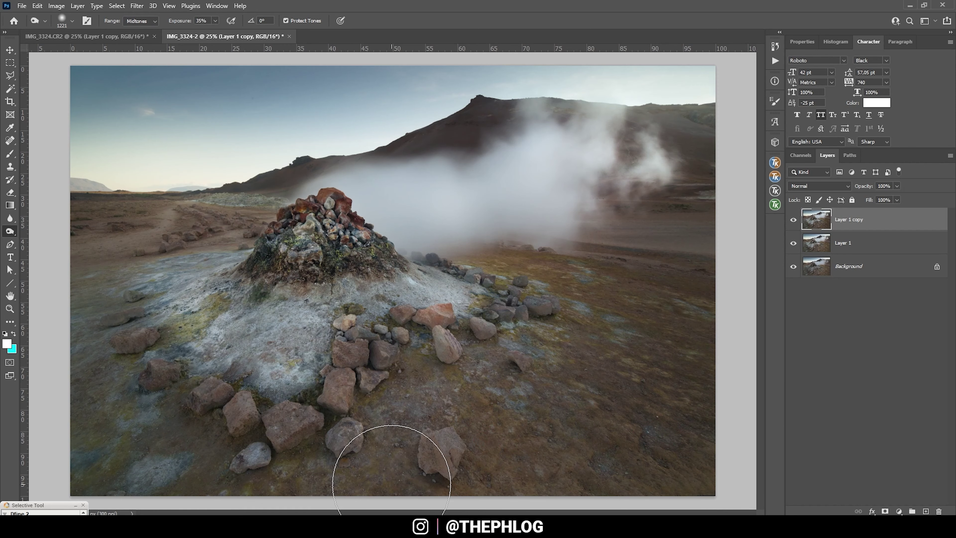
mouse_move(145, 453)
left_mouse_down()
mouse_move(67, 417)
mouse_move(132, 476)
left_mouse_up()
left_click_drag(96, 252, 47, 220)
- Toggle Layer 1 copy's visibility to compare the burning before and after
left_click(794, 220)
left_click(793, 219)
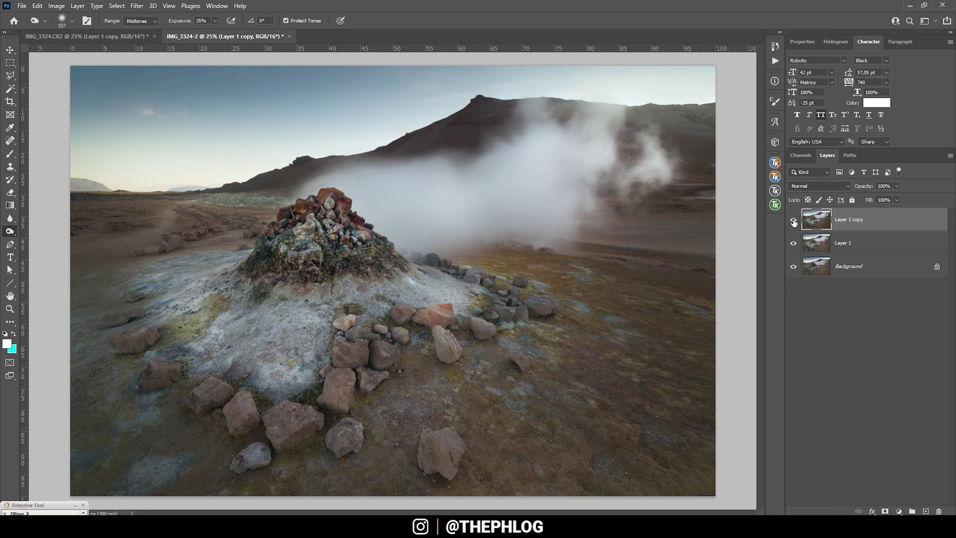
left_click(794, 220)
left_click(793, 220)
left_click(793, 220)
left_click(793, 219)
left_click(793, 220)
left_click(793, 220)
left_click(793, 220)
left_click(794, 220)
- Shrink the burn brush to 421 and darken the mist and the ground by the rock pile
right_click(281, 181)
key("Escape")
mouse_move(371, 145)
left_mouse_down()
mouse_move(451, 133)
mouse_move(408, 147)
mouse_move(431, 150)
mouse_move(470, 125)
mouse_move(460, 150)
mouse_move(498, 121)
left_mouse_up()
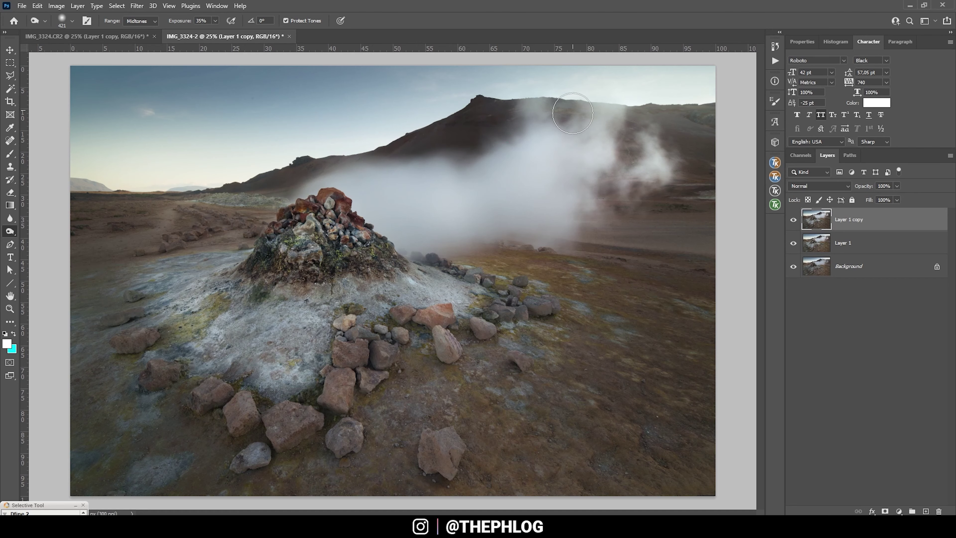
mouse_move(570, 109)
left_mouse_down()
mouse_move(640, 124)
mouse_move(636, 134)
mouse_move(706, 129)
mouse_move(701, 199)
left_mouse_up()
left_click_drag(274, 156, 263, 196)
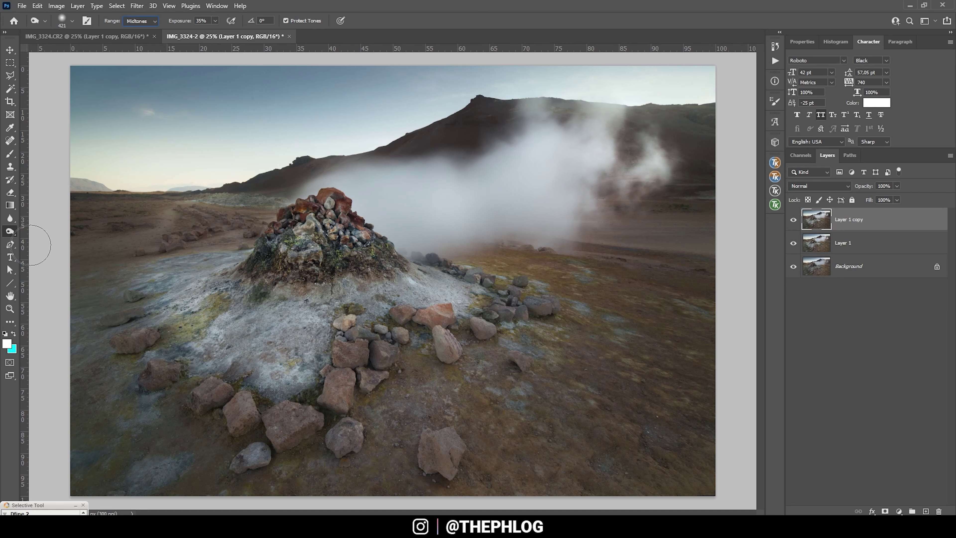
- Compare Layer 1 copy on and off, leaving the Midtones range unchanged
left_click(794, 219)
left_click(793, 221)
left_click(793, 220)
left_click(793, 220)
left_click(793, 220)
left_click(793, 221)
left_click(152, 22)
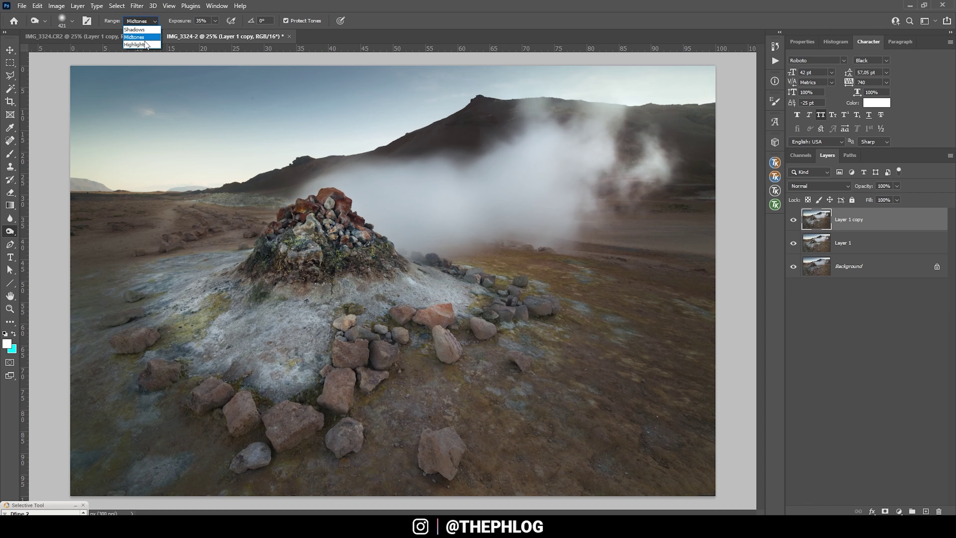
left_click(158, 21)
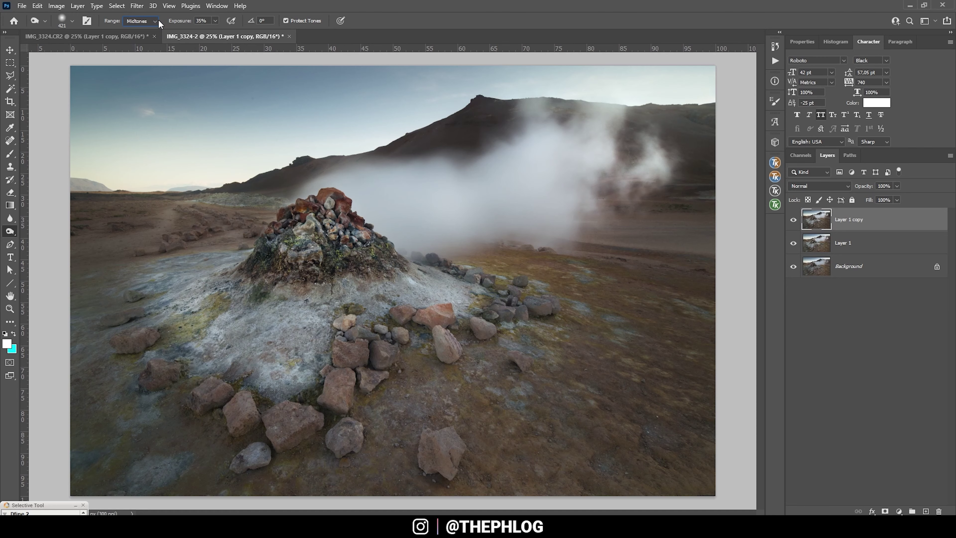
- Hide Layer 1 copy and Layer 1, then place a Background copy at the top of the stack
left_click(793, 219)
left_click(793, 242)
left_click(854, 267)
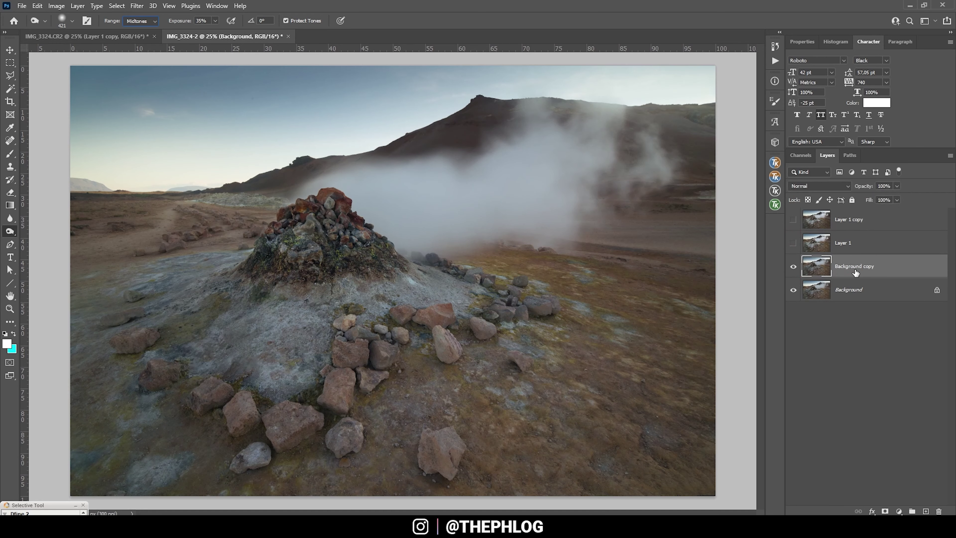
left_click_drag(853, 266, 864, 214, "alt")
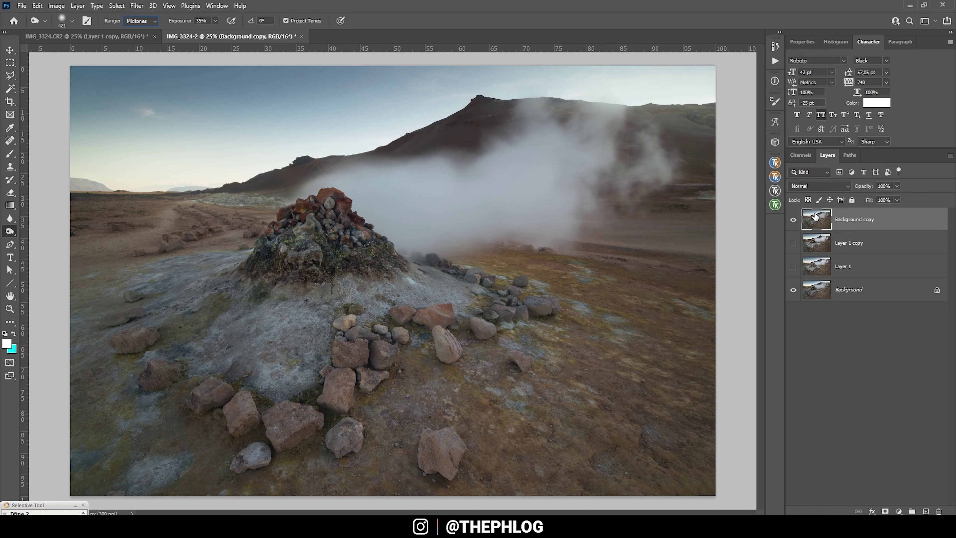
- Open the TK RapidMask2 luminosity mask panel and its colour options, then collapse it
left_click(777, 203)
left_click(715, 183)
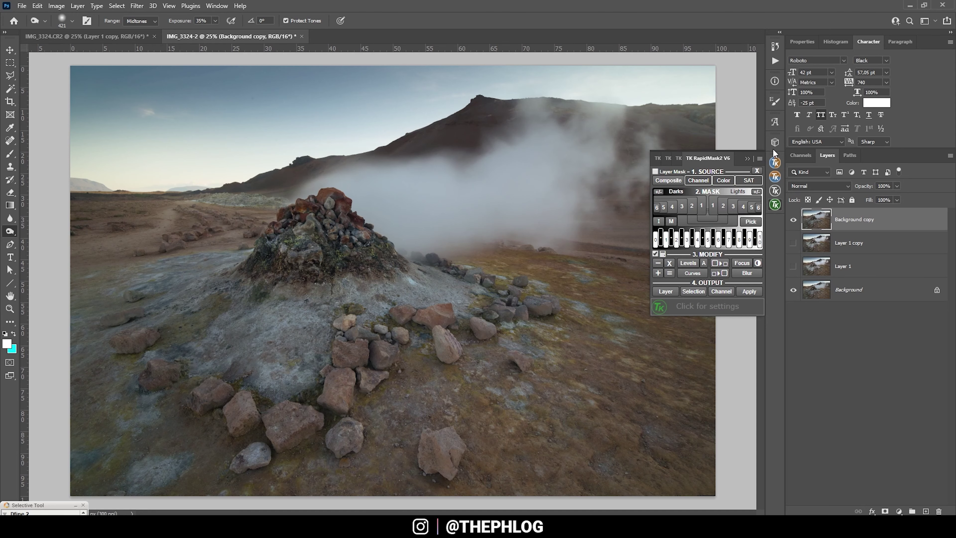
left_click(747, 159)
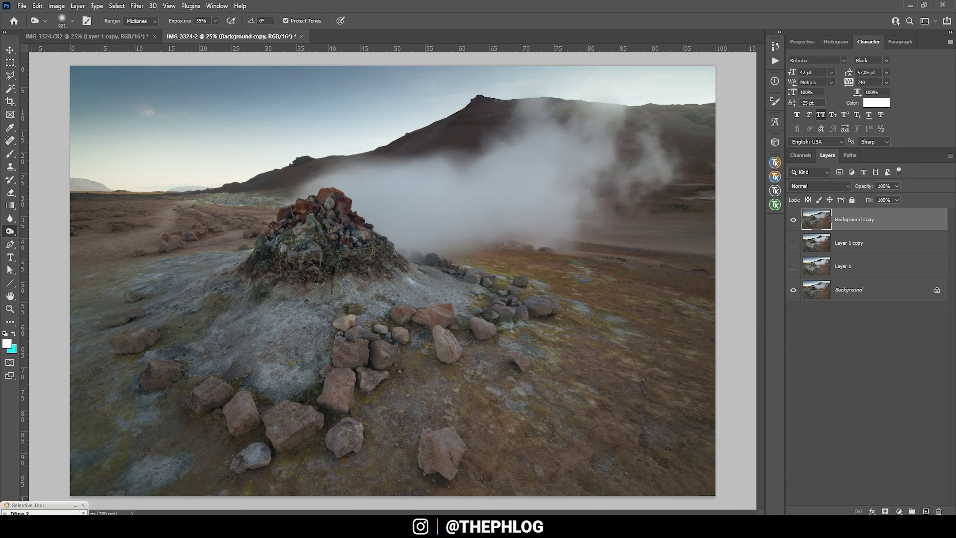
- Add a new empty Layer 2 set to Overlay blend mode
left_click(926, 511)
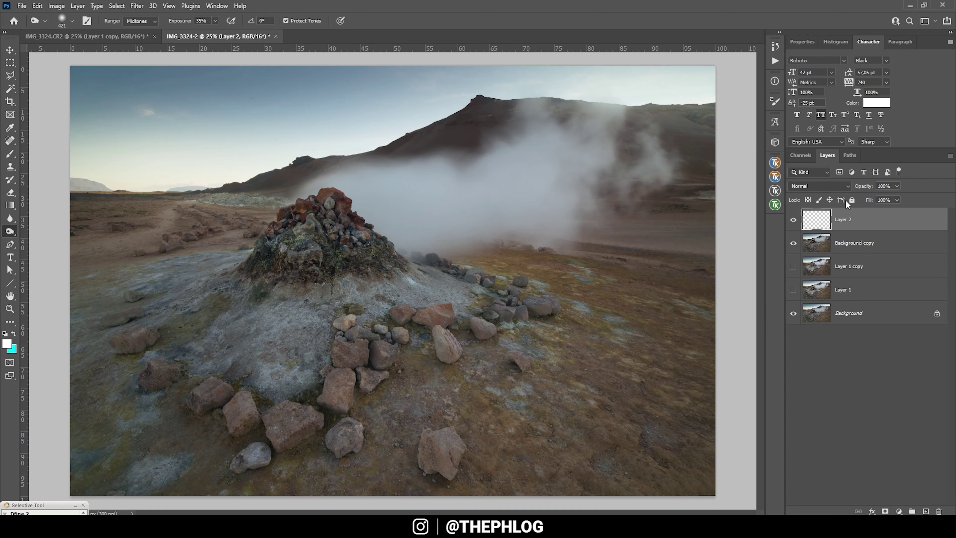
left_click(843, 185)
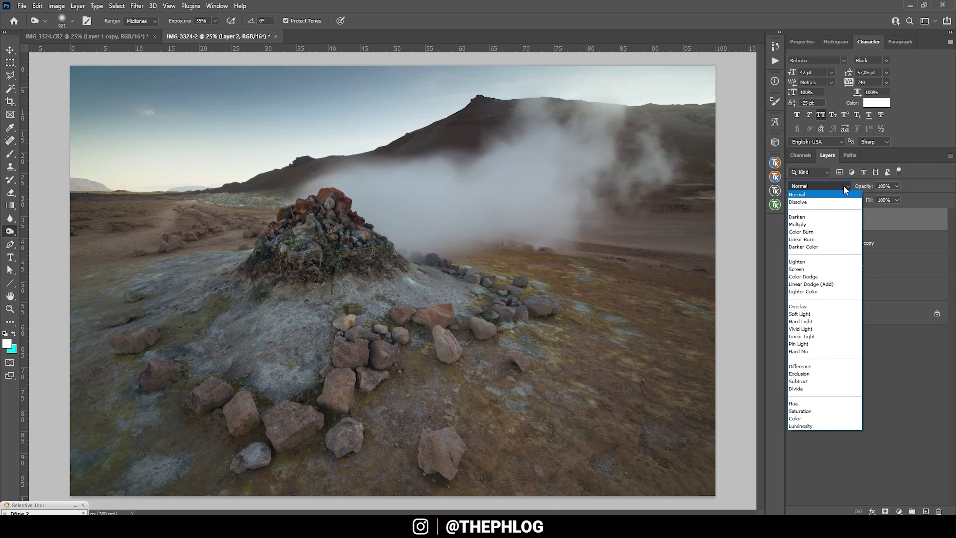
left_click(809, 306)
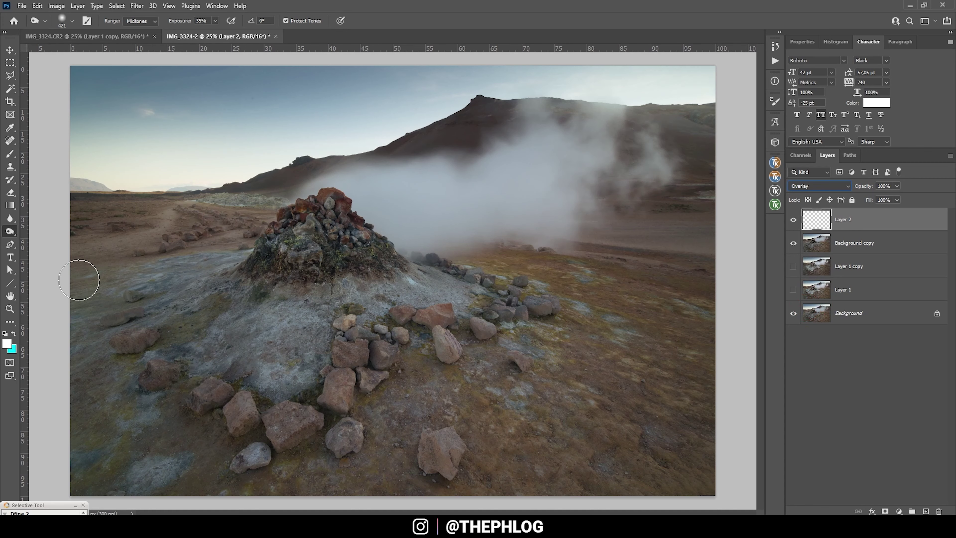
- Paint white with a large soft 10%-opacity brush over the cairn mound on Layer 2
left_click(6, 344)
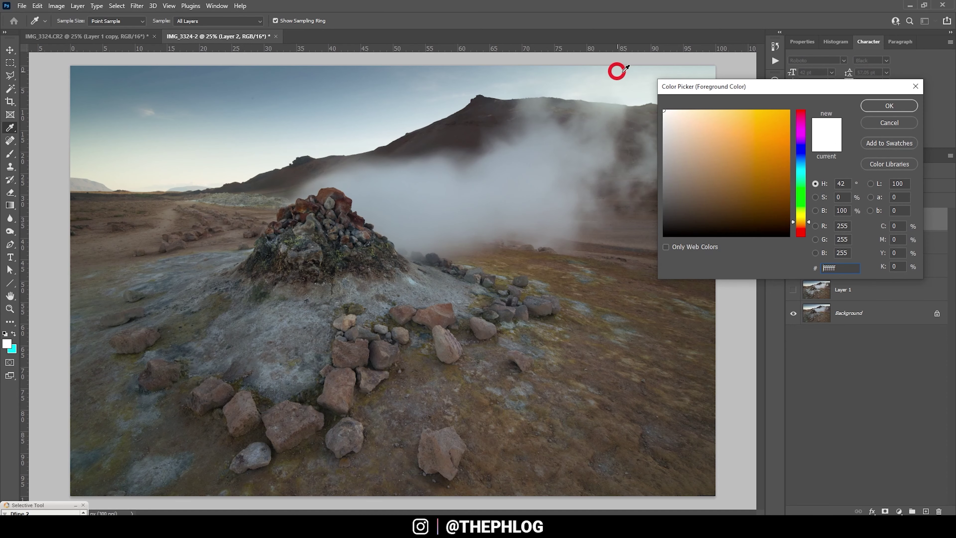
left_click(901, 108)
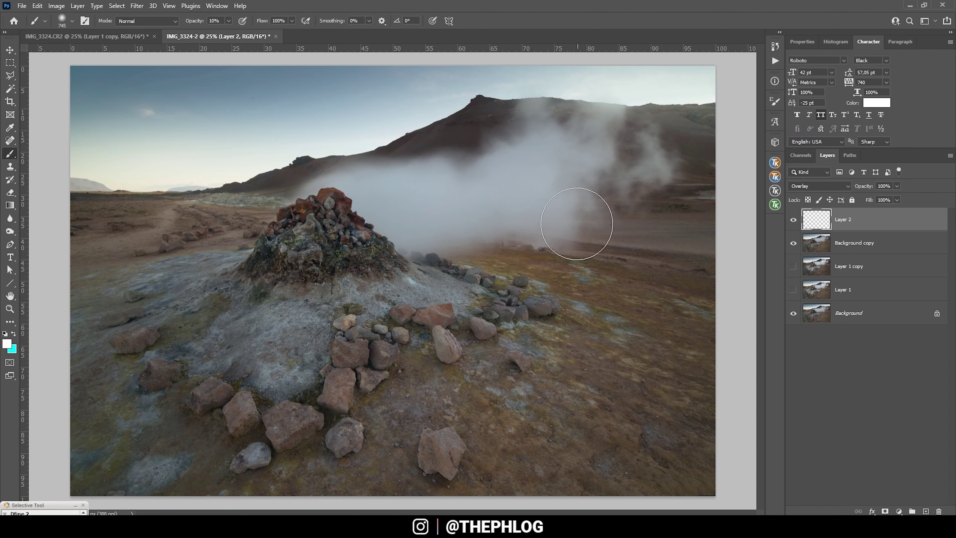
left_click_drag(337, 228, 352, 231)
left_click(228, 21)
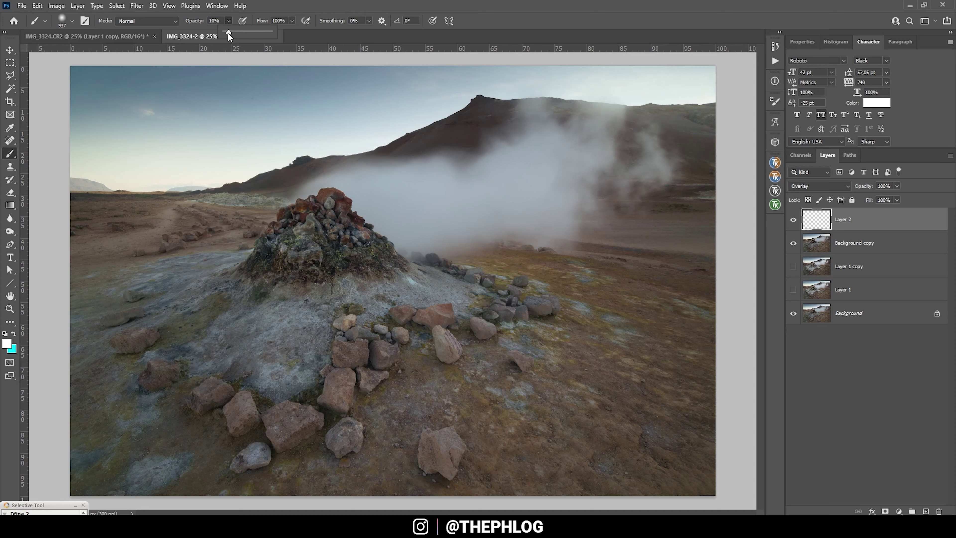
left_click(258, 12)
mouse_move(312, 257)
left_mouse_down()
mouse_move(320, 241)
mouse_move(239, 309)
mouse_move(220, 299)
mouse_move(299, 331)
mouse_move(437, 294)
mouse_move(349, 240)
mouse_move(613, 215)
left_mouse_up()
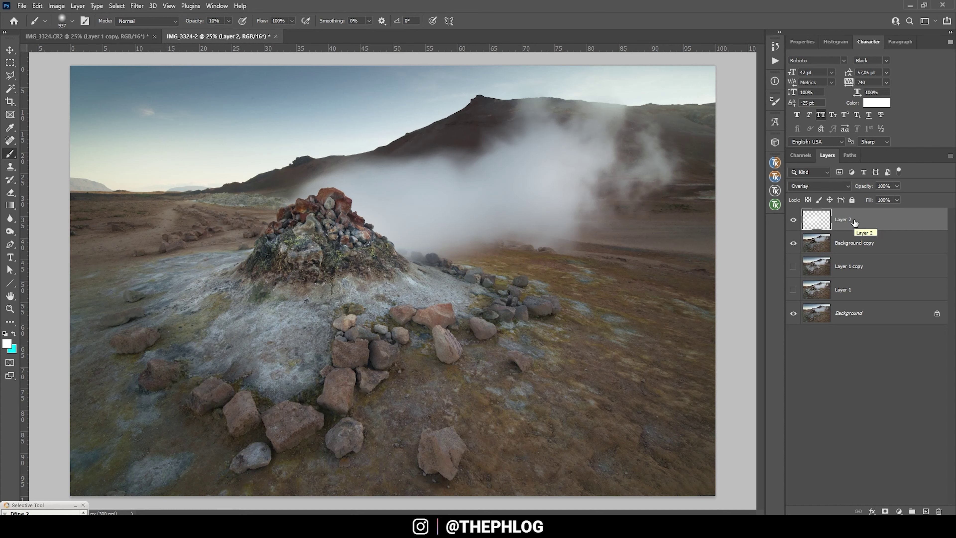
left_click(775, 205)
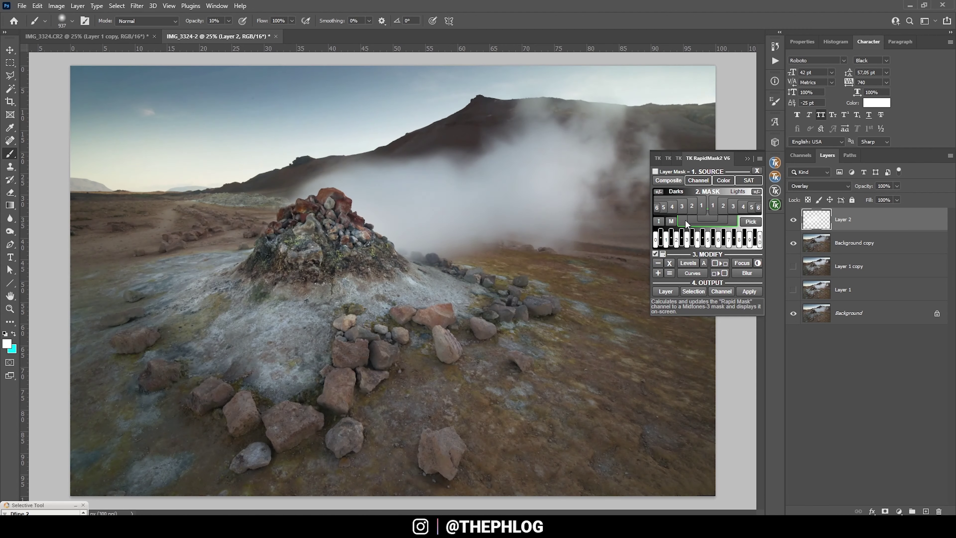
- Enable Layer Mask mode in TK RapidMask2 and apply the Midtones-1 mask to Layer 2
left_click(794, 222)
left_click(794, 221)
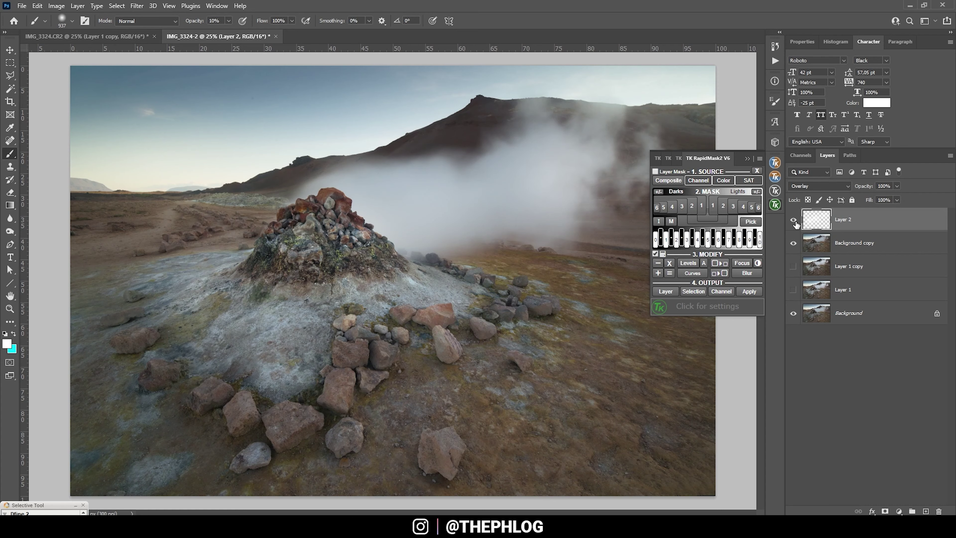
left_click(708, 217)
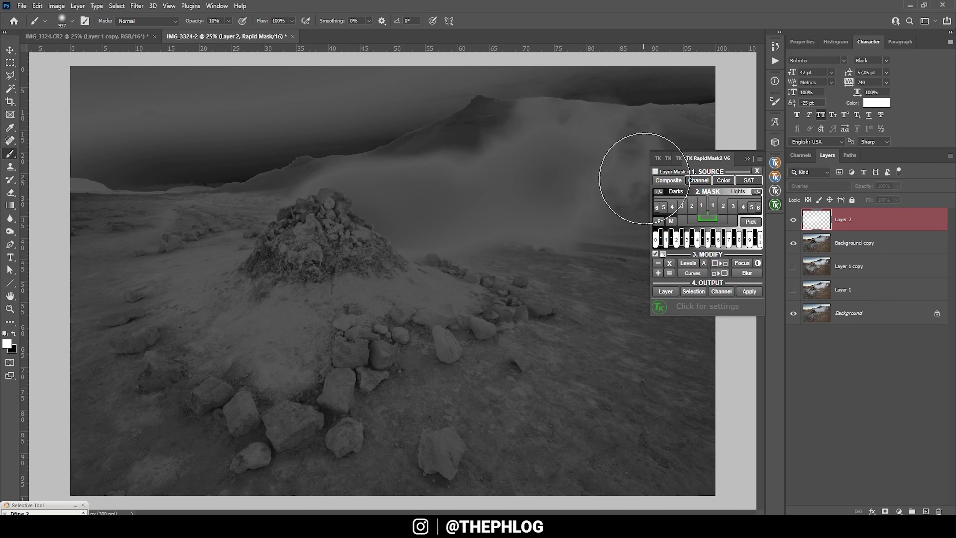
left_click(655, 171)
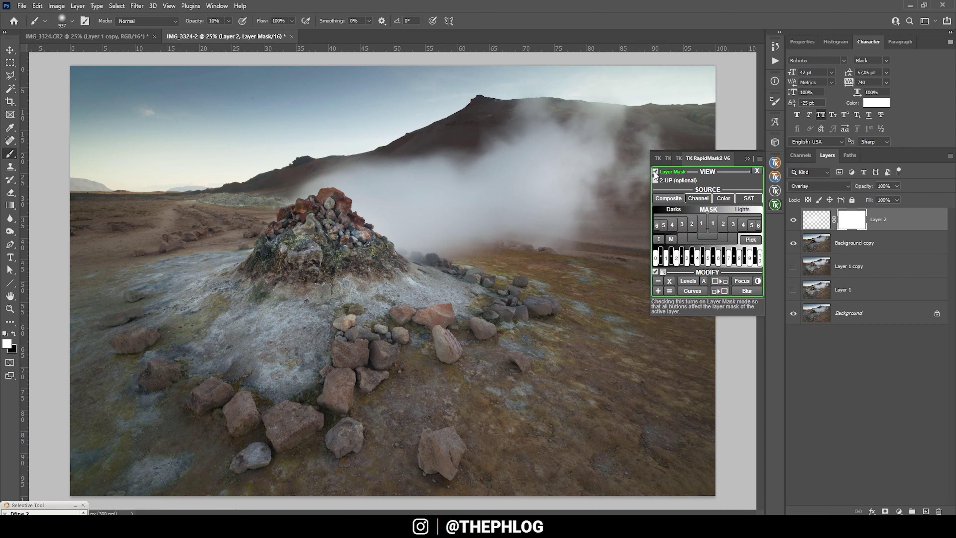
left_click(704, 238)
- Toggle Layer 2's visibility and its mask to compare the midtone lightening
left_click(793, 220)
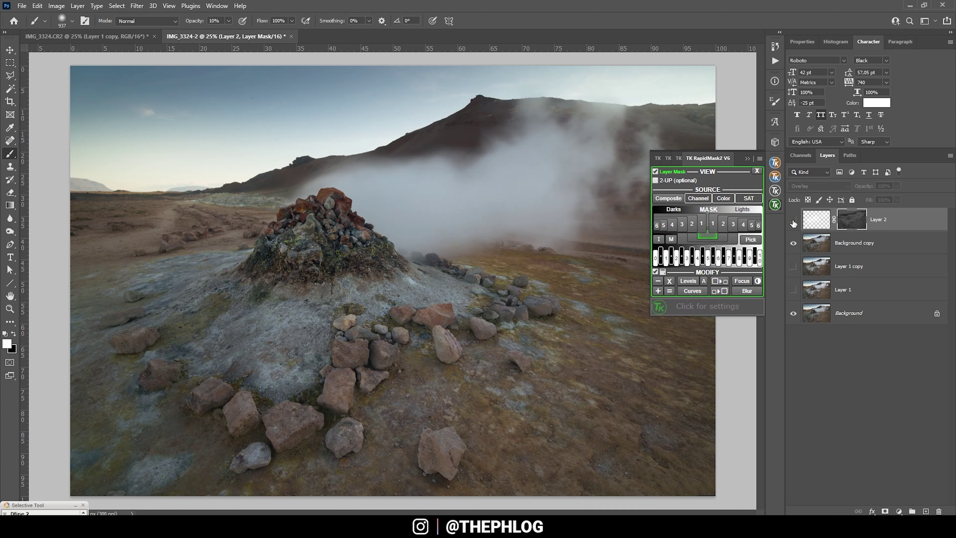
left_click(793, 220)
left_click(793, 220)
left_click(793, 220)
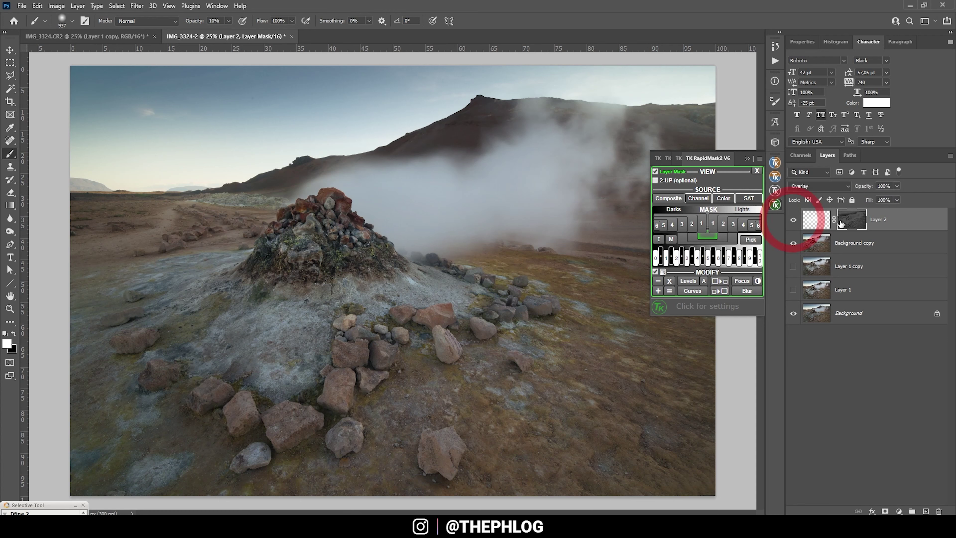
left_click(852, 224, "shift")
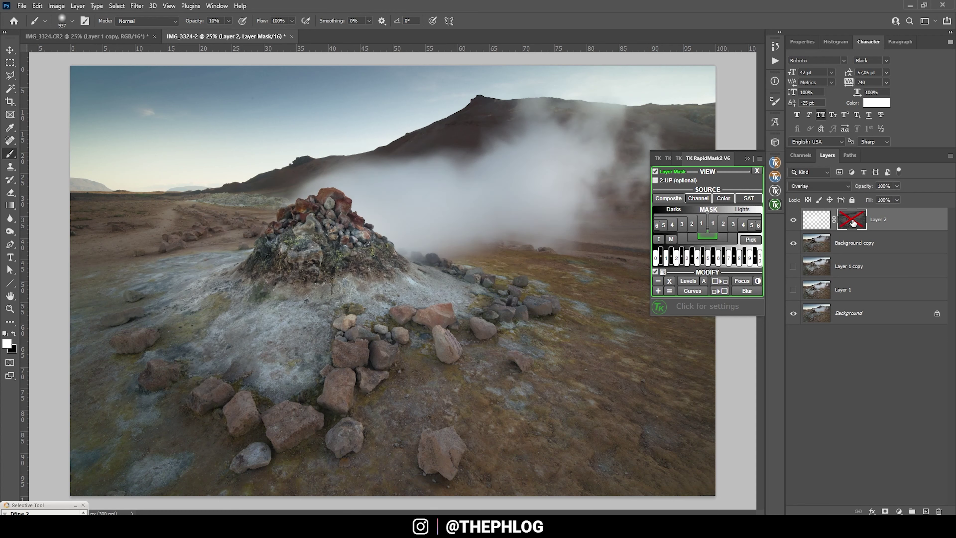
left_click(852, 223, "shift")
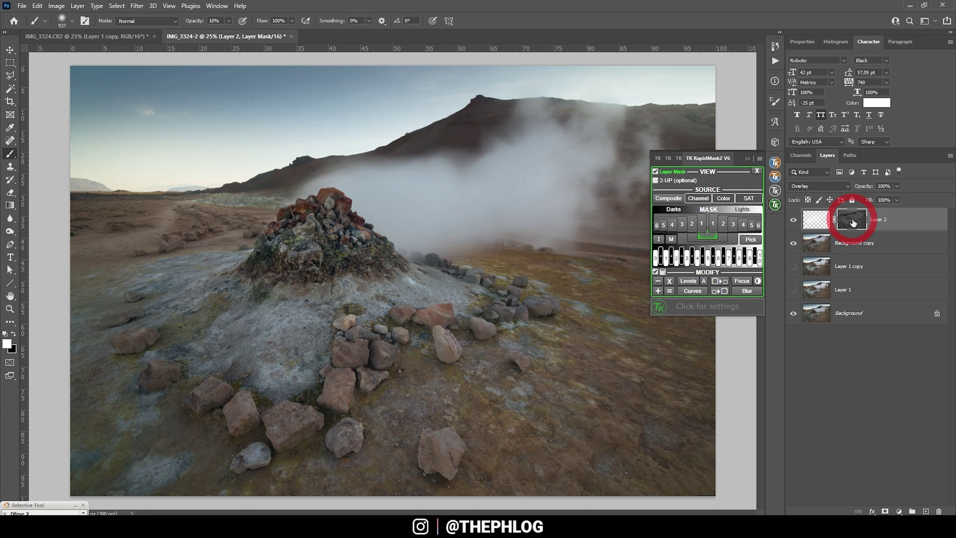
left_click(794, 222)
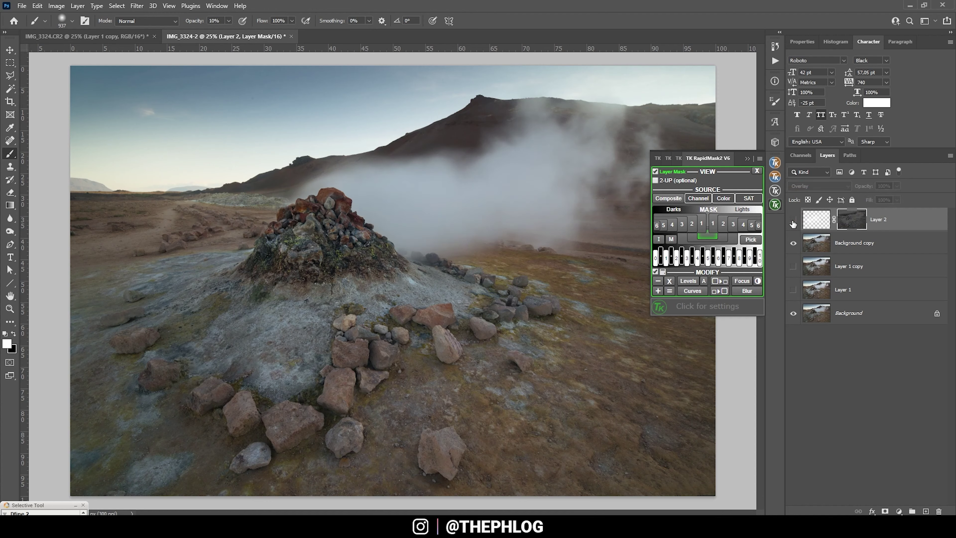
- Show Layer 2, target its pixels, and set brush opacity to 60%
left_click(794, 221)
left_click(816, 222)
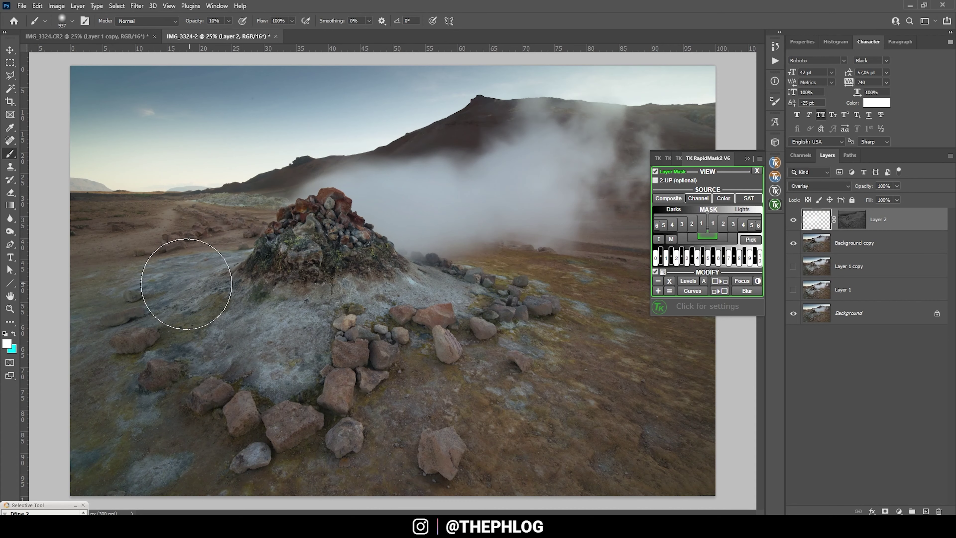
left_click(229, 21)
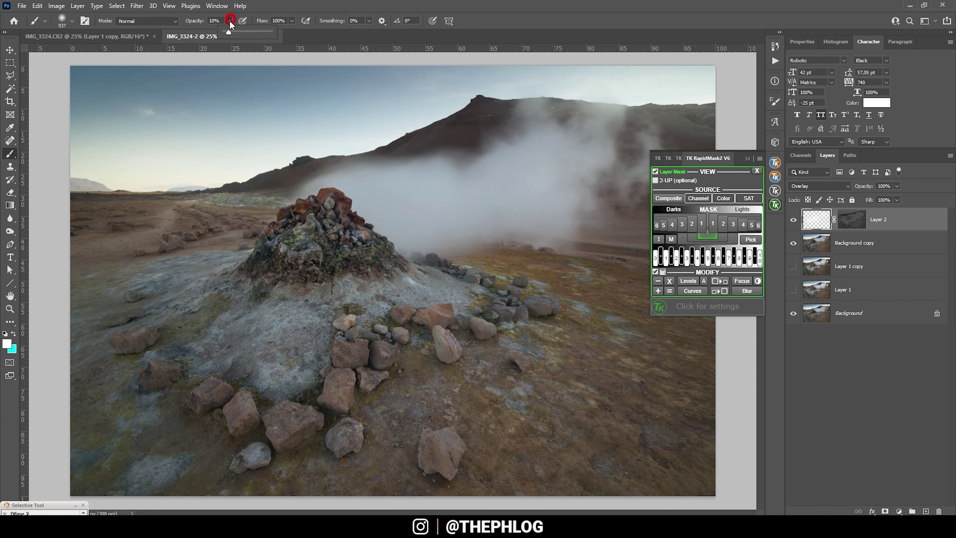
left_click(251, 33)
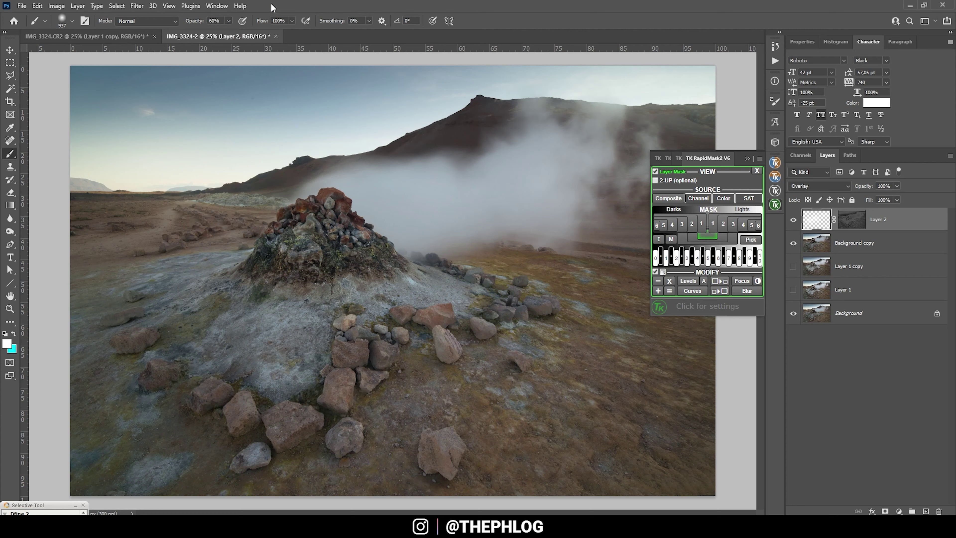
- Paint white over the steam and the mound's lower slope
mouse_move(395, 241)
left_mouse_down()
mouse_move(507, 196)
mouse_move(534, 167)
mouse_move(559, 184)
mouse_move(572, 166)
mouse_move(526, 206)
left_mouse_up()
left_click(522, 164)
left_click(459, 166)
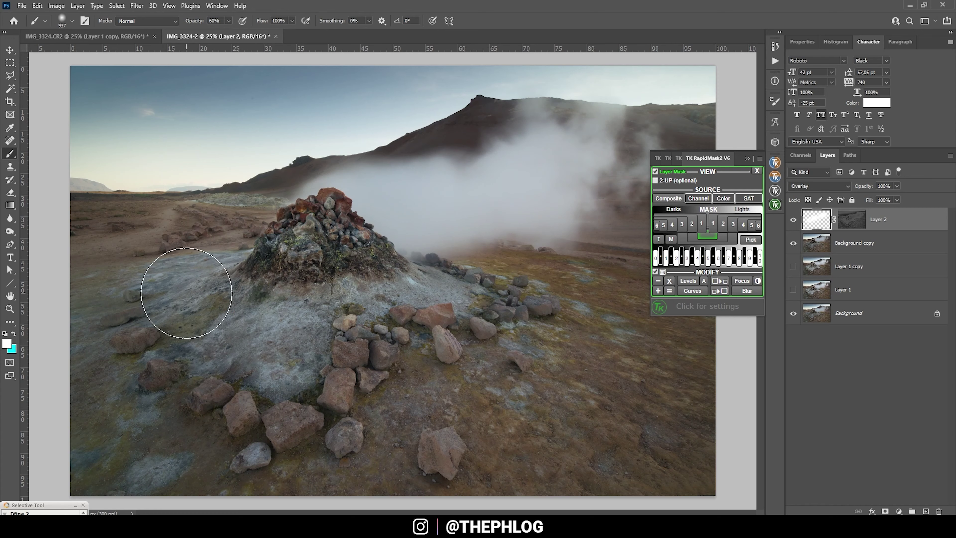
left_click(227, 320)
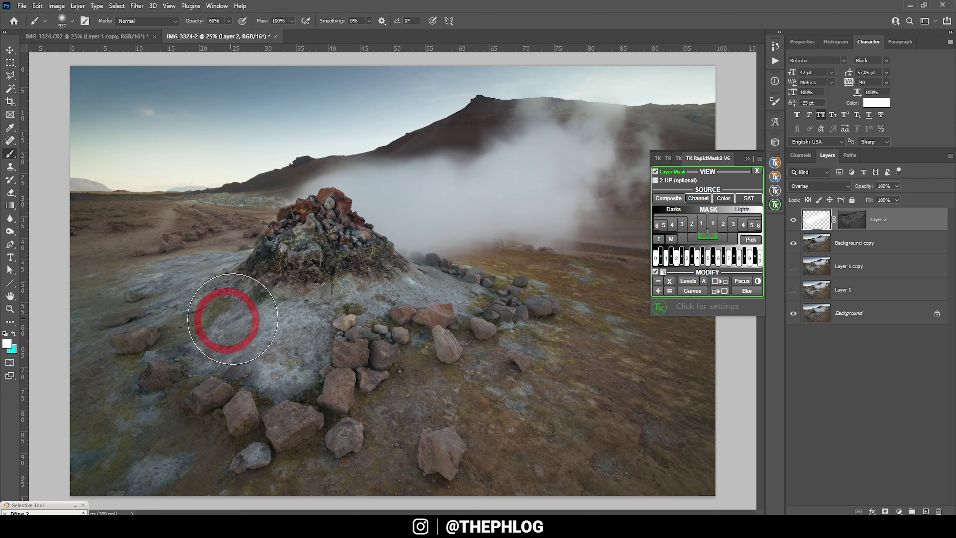
mouse_move(175, 304)
left_mouse_down()
mouse_move(166, 305)
mouse_move(279, 365)
mouse_move(286, 360)
left_mouse_up()
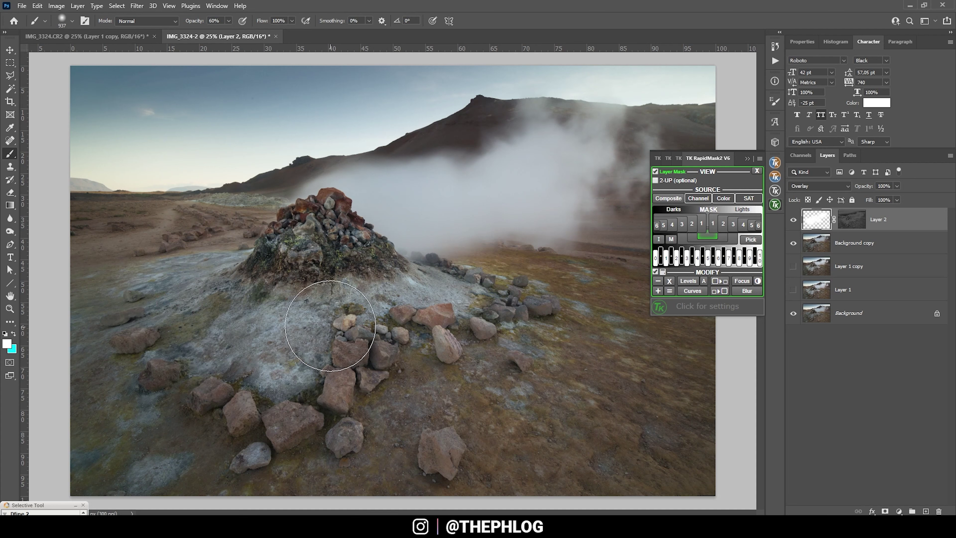
left_click(747, 159)
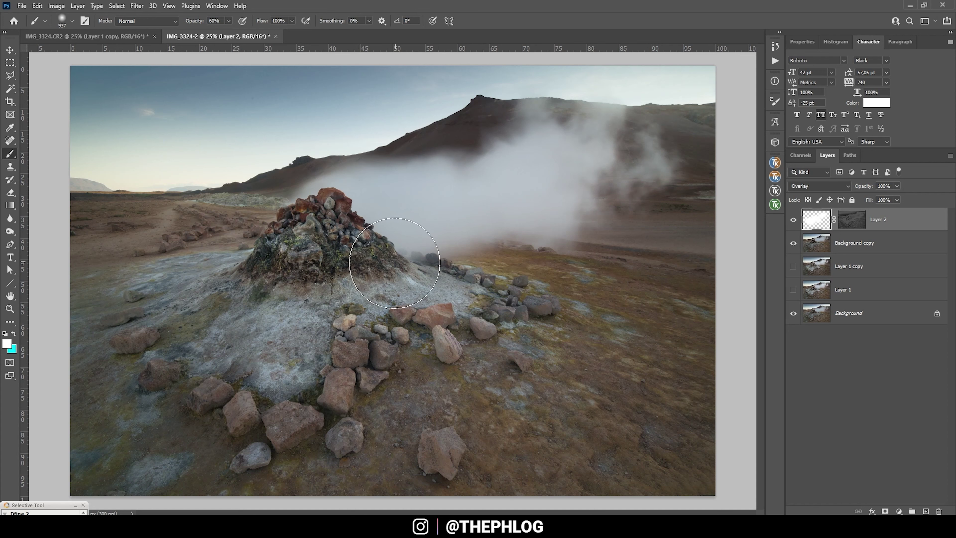
- Add an Overlay Layer 3 and preview the Lights-1 to Lights-4 luminosity masks
left_click(925, 511)
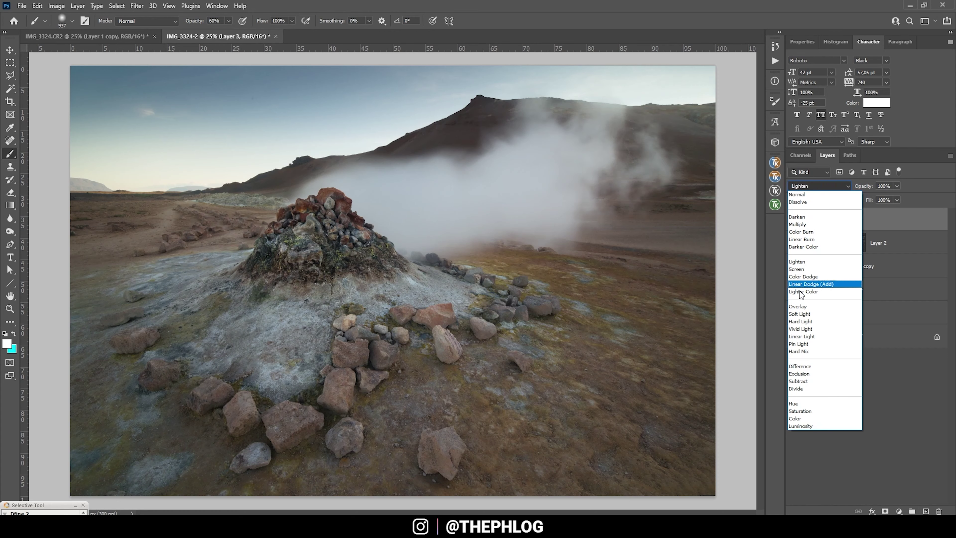
left_click(809, 306)
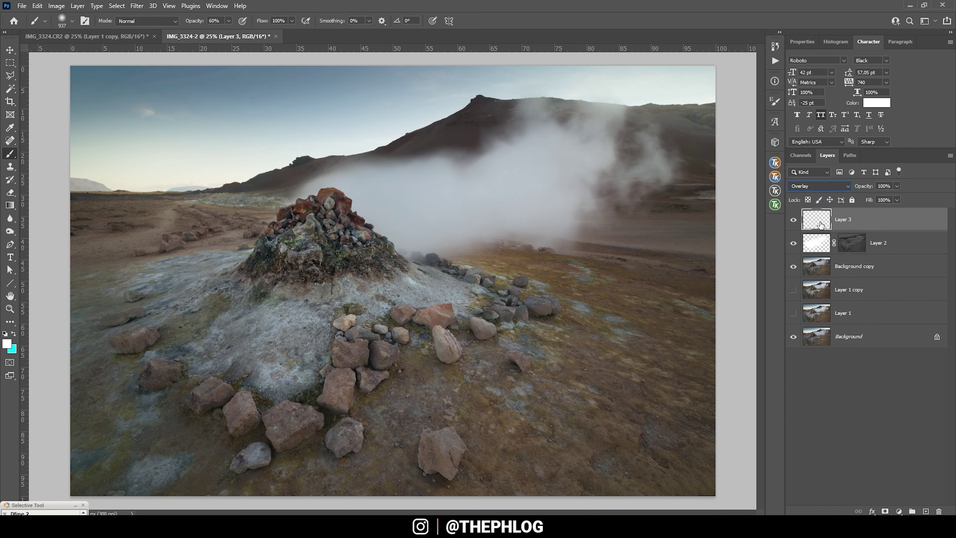
left_click(775, 205)
left_click(655, 171)
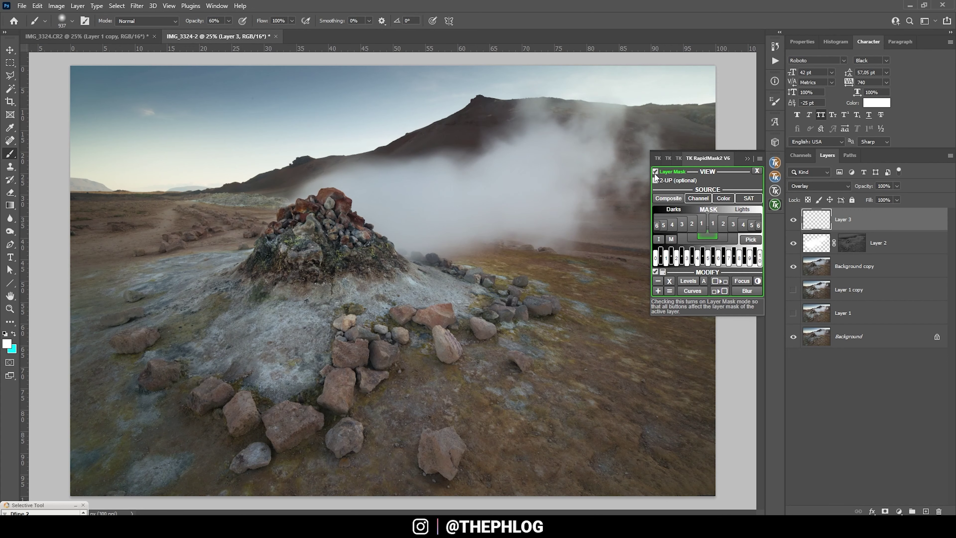
left_click(717, 209)
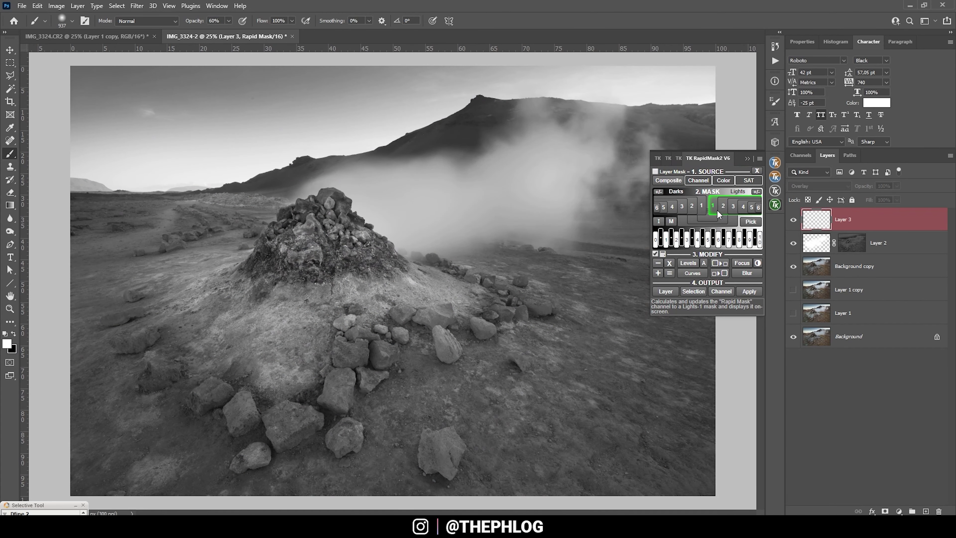
left_click(723, 206)
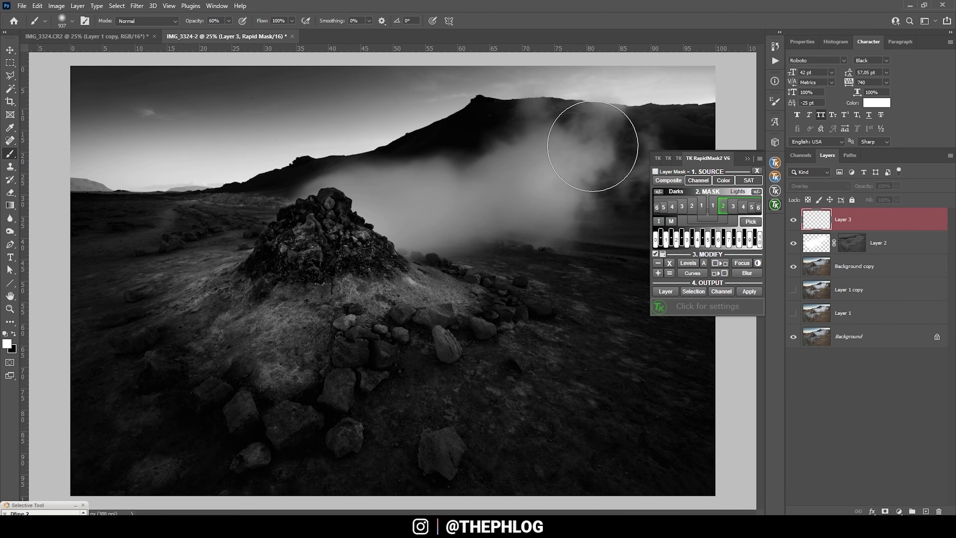
left_click(748, 210)
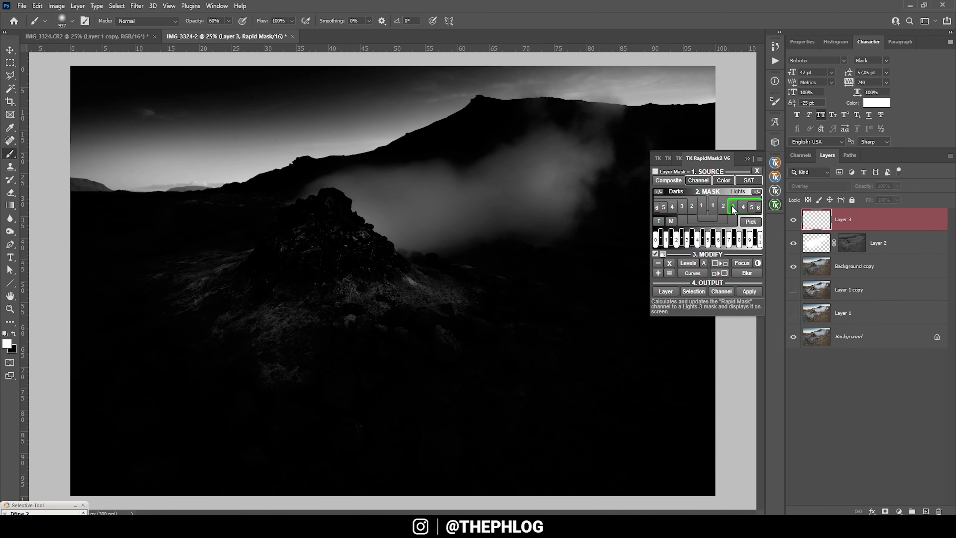
left_click(740, 211)
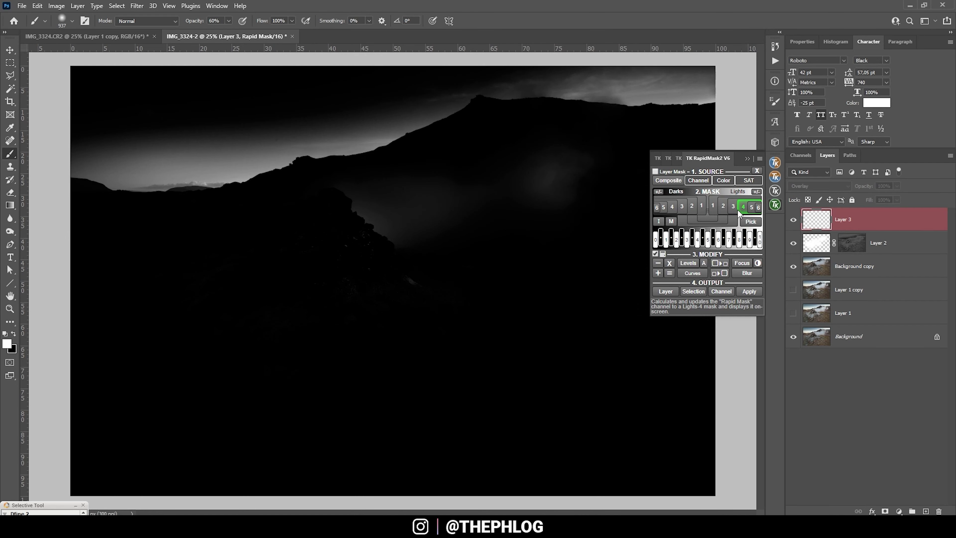
left_click(740, 211)
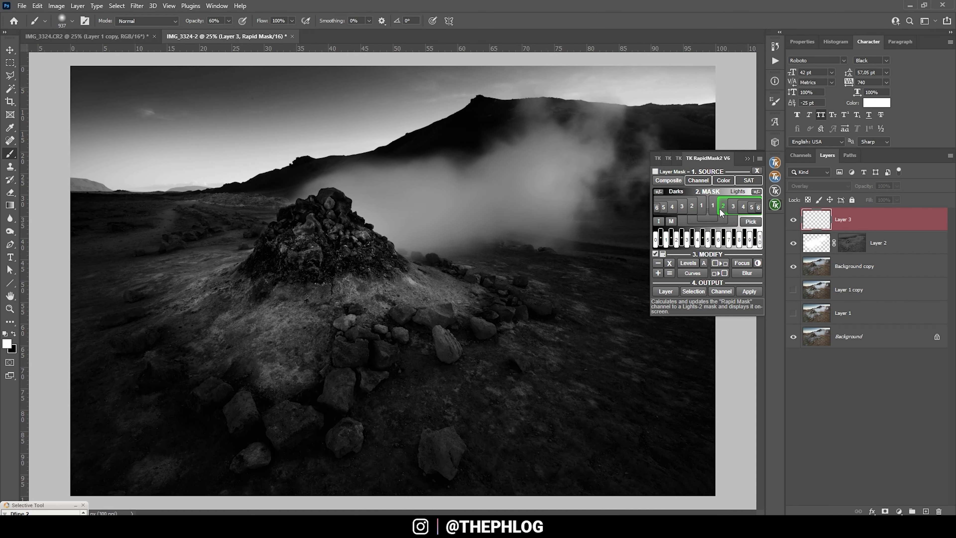
- Mask Layer 3 with Lights-2 and paint white at 15% opacity over the steam
left_click(656, 173)
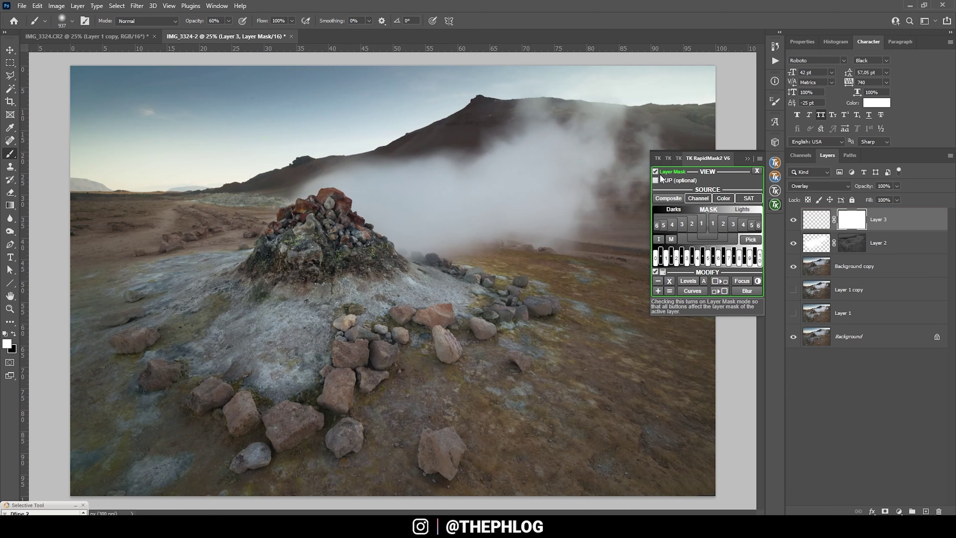
left_click(722, 227)
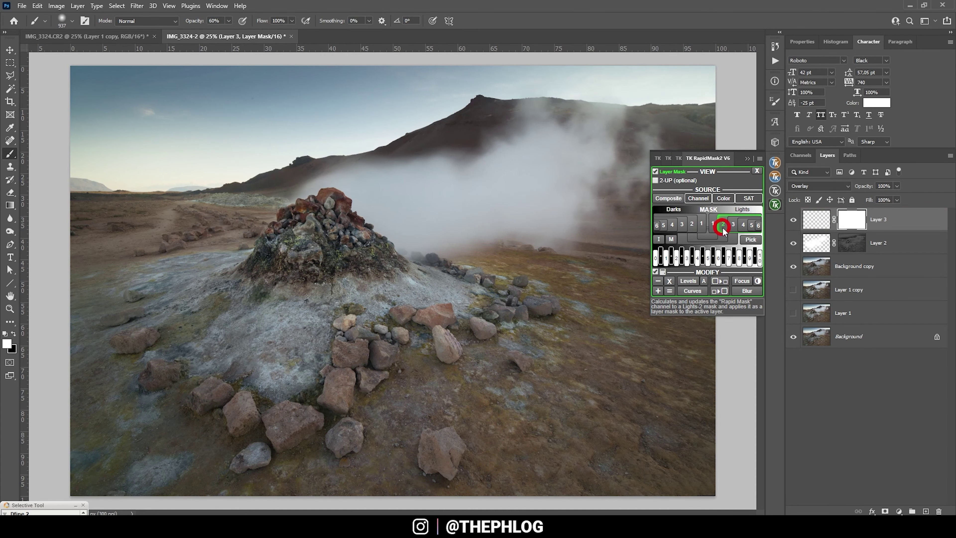
left_click(816, 220)
left_click(228, 21)
left_click_drag(225, 32, 208, 32)
mouse_move(361, 210)
left_mouse_down()
mouse_move(466, 196)
mouse_move(459, 214)
mouse_move(515, 164)
mouse_move(487, 206)
mouse_move(604, 171)
left_mouse_up()
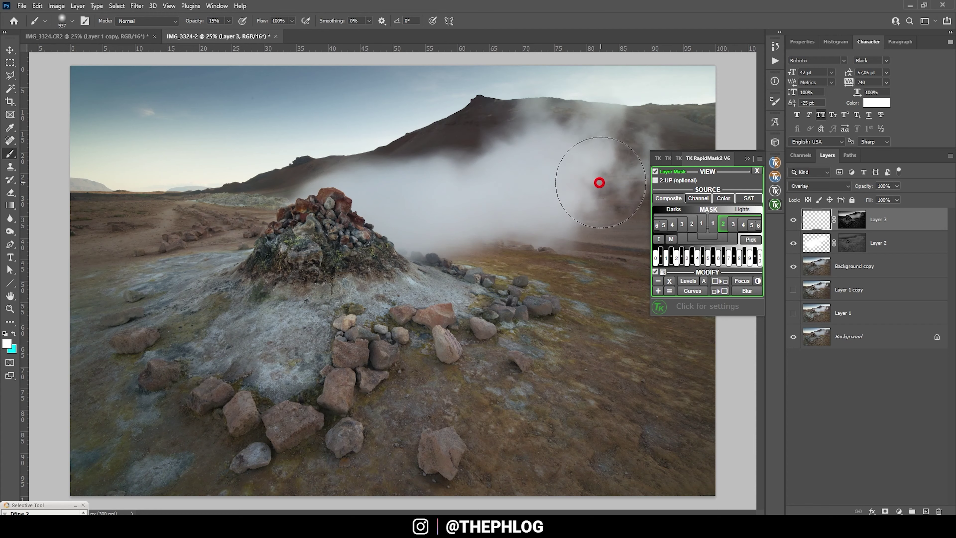
- Close the mask panel and toggle Layer 3 to compare the brightened steam
left_click(774, 163)
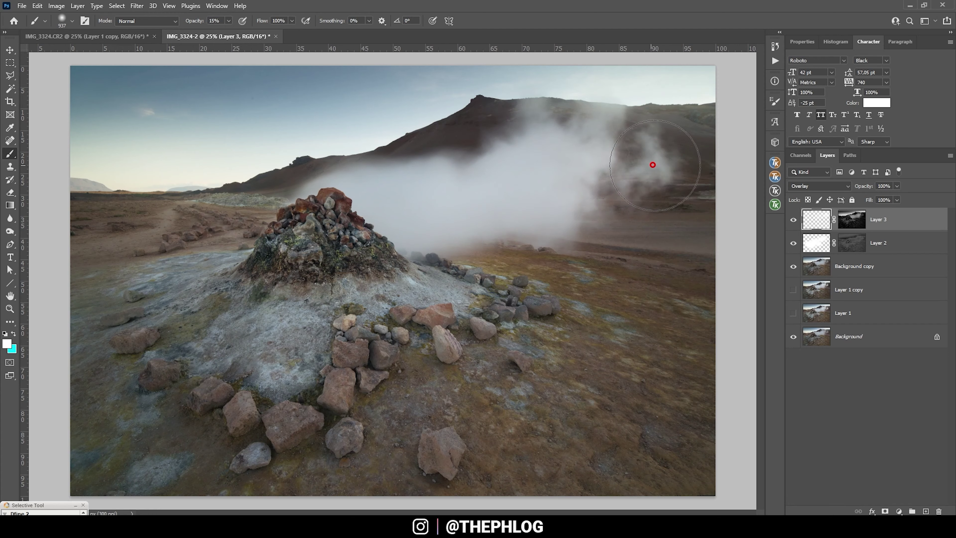
left_click(793, 220)
left_click(794, 219)
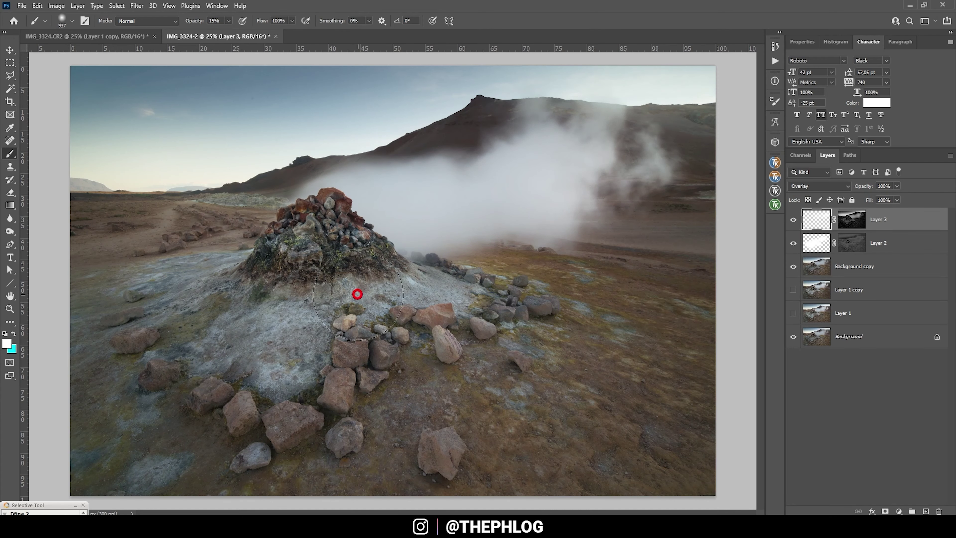
left_click(793, 219)
left_click(793, 220)
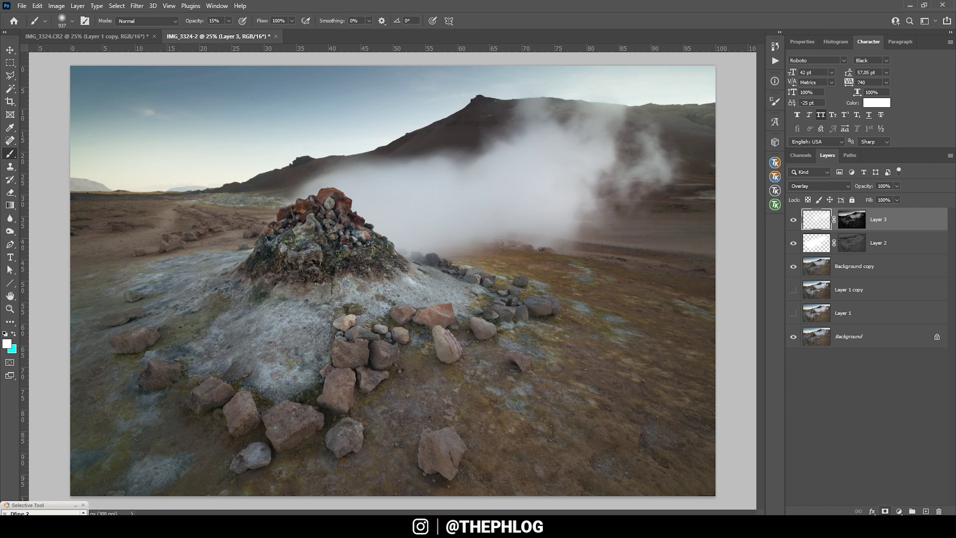
- Add a new empty Layer 4 in Overlay blend mode
left_click(926, 511)
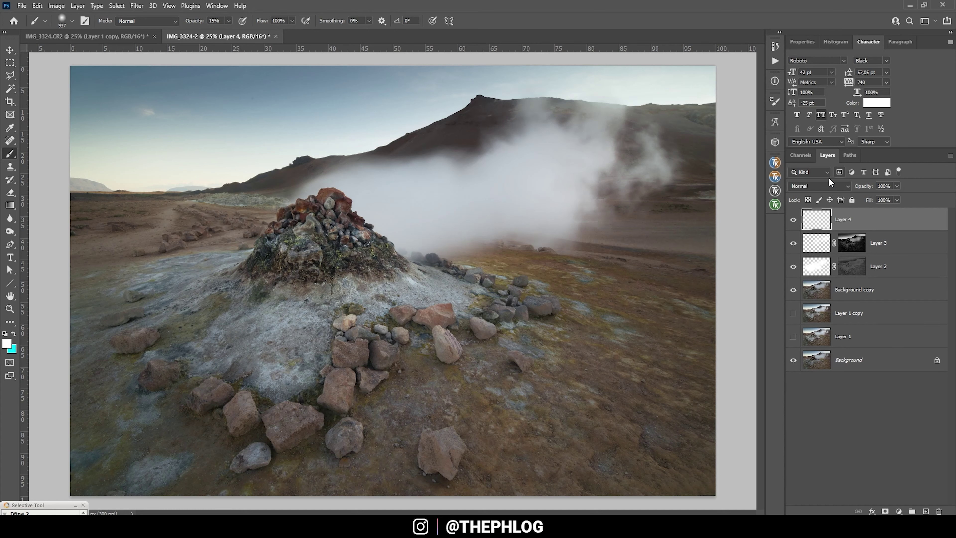
left_click(827, 186)
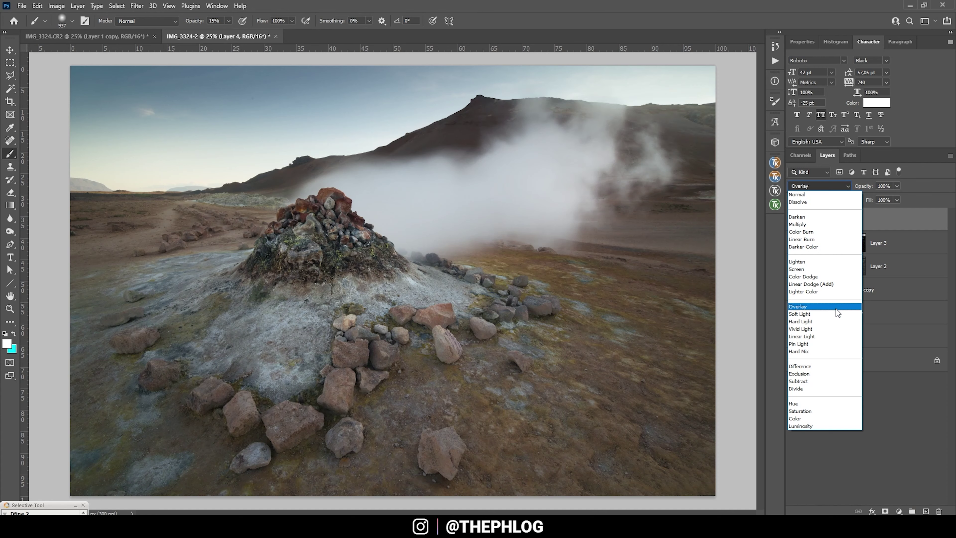
left_click(836, 308)
- Preview the Darks-2 to Darks-4 masks and apply Darks-4 as Layer 4's mask
left_click(777, 203)
left_click(655, 171)
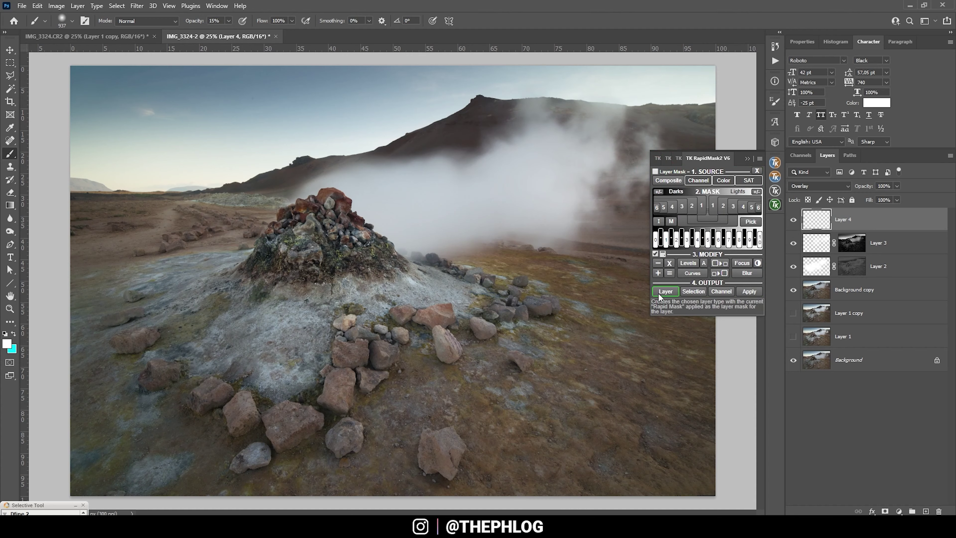
left_click(712, 205)
left_click(692, 206)
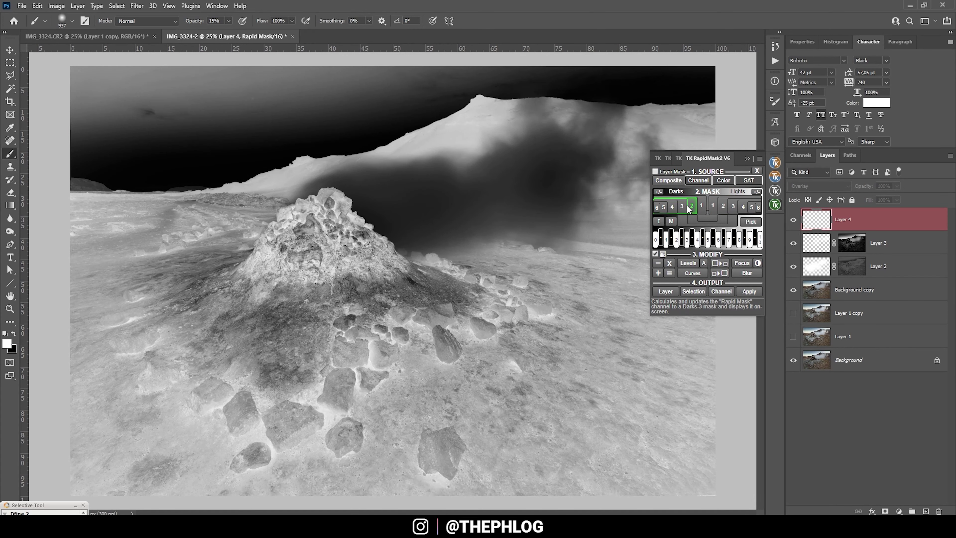
left_click(686, 207)
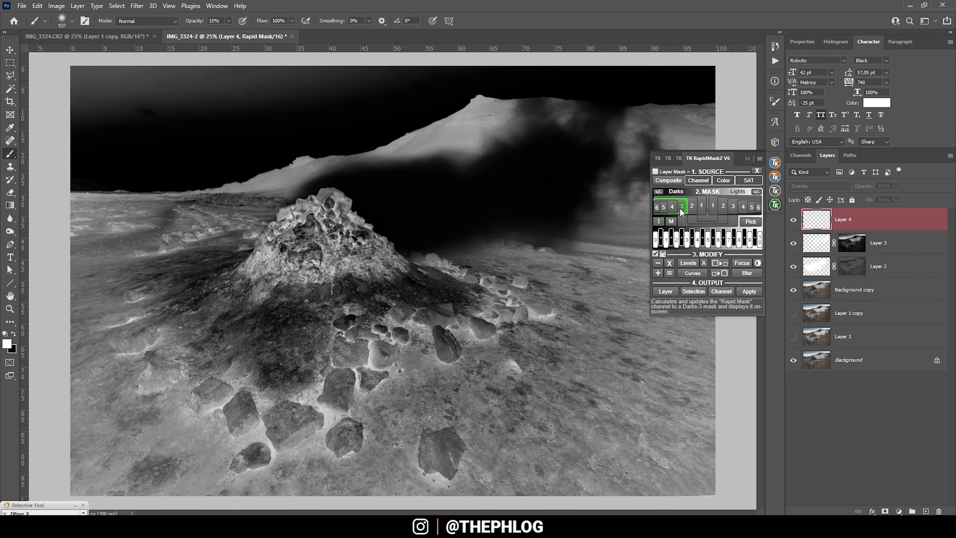
left_click(672, 207)
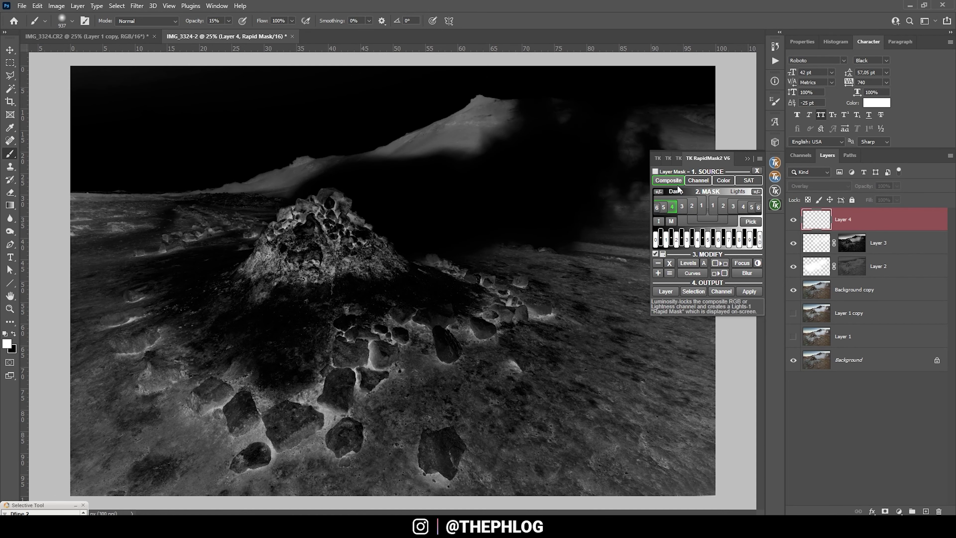
left_click(682, 209)
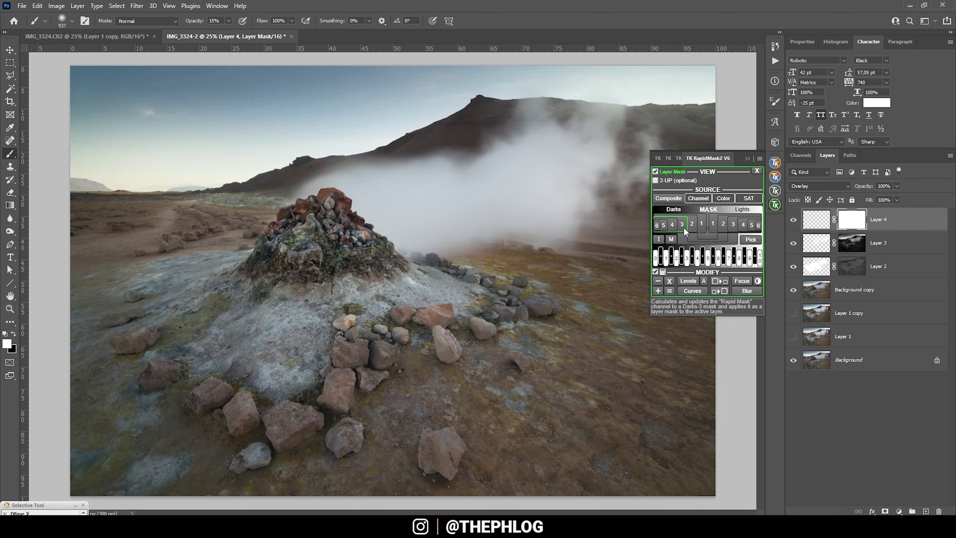
left_click(672, 225)
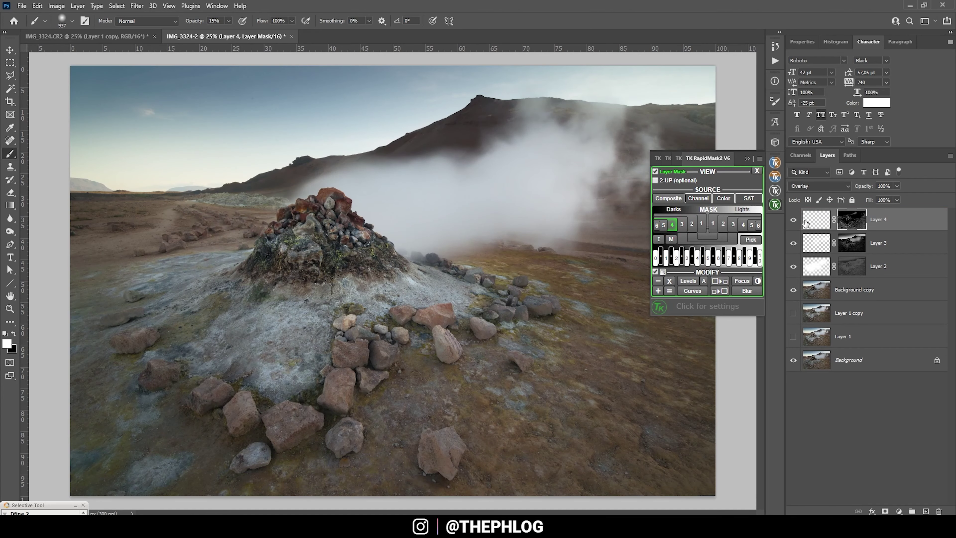
mouse_move(750, 192)
left_click(747, 158)
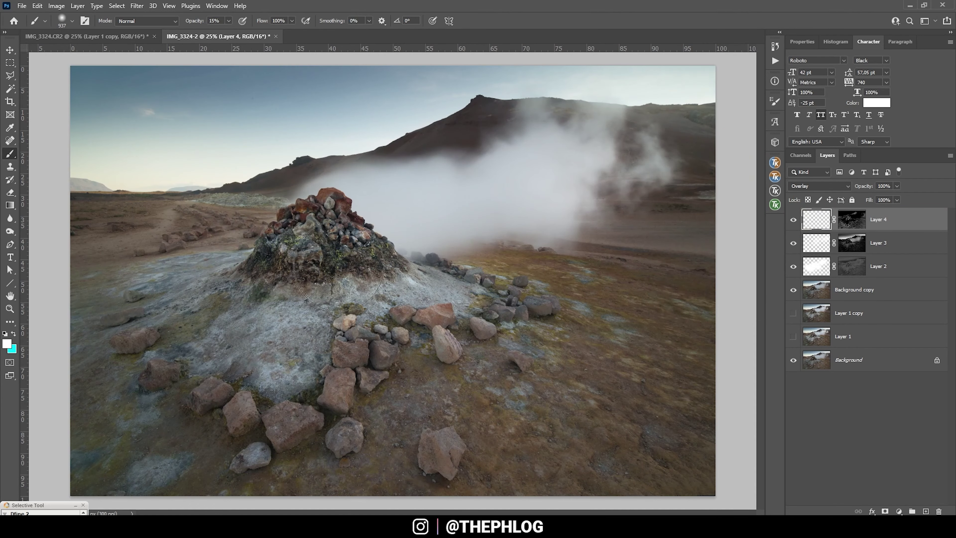
- Set black as the foreground colour with a ~1200 px brush at 66% opacity
left_click(7, 344)
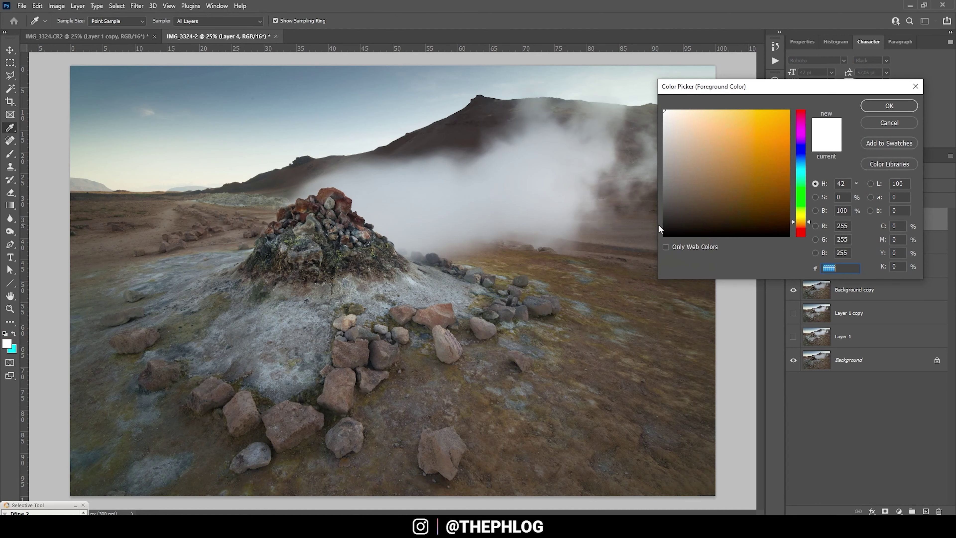
left_click_drag(705, 221, 655, 272)
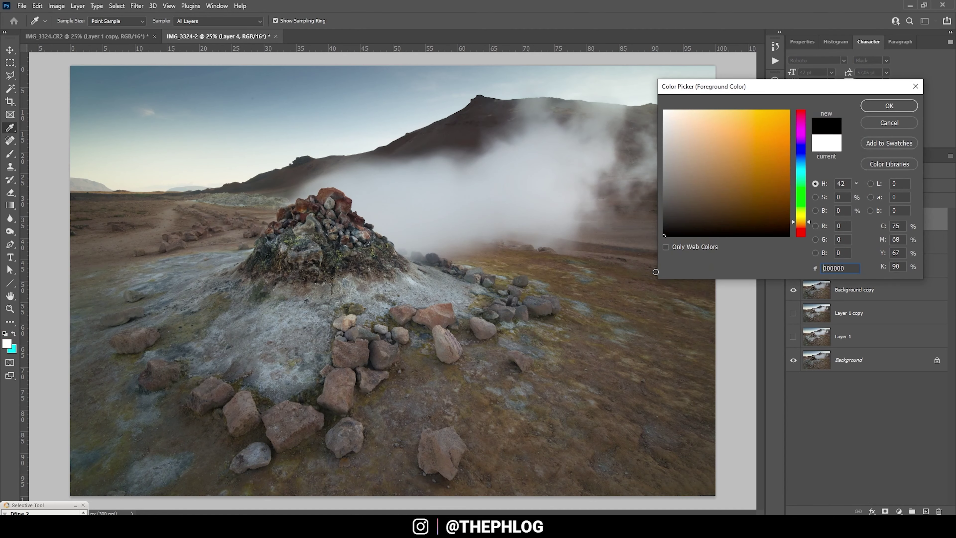
left_click(875, 109)
right_click(533, 333, "alt")
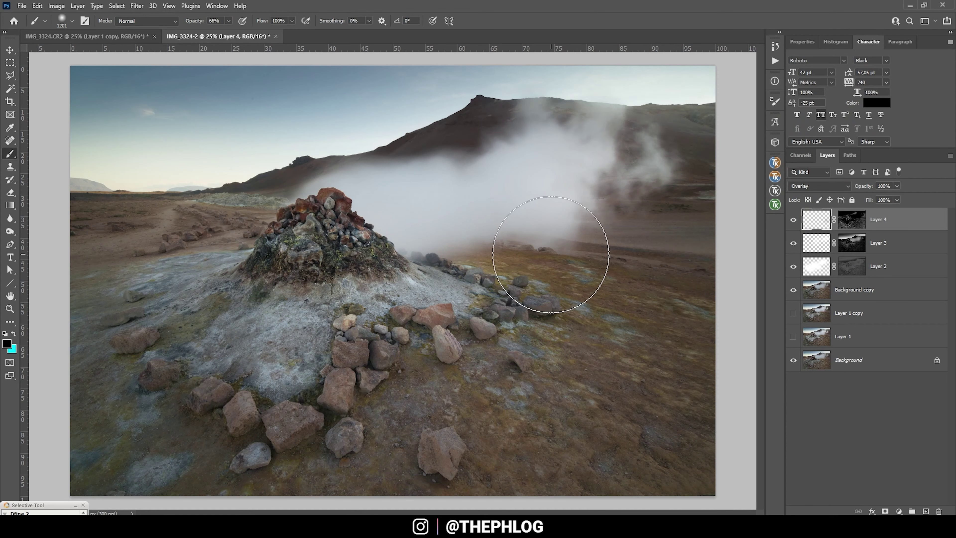
left_click(548, 377)
- Paint black over the lower-right and surrounding ground to burn it down
mouse_move(647, 363)
left_mouse_down()
mouse_move(513, 421)
mouse_move(645, 459)
mouse_move(688, 396)
mouse_move(590, 456)
mouse_move(678, 256)
left_mouse_up()
left_click(412, 443)
right_click(111, 220, "alt")
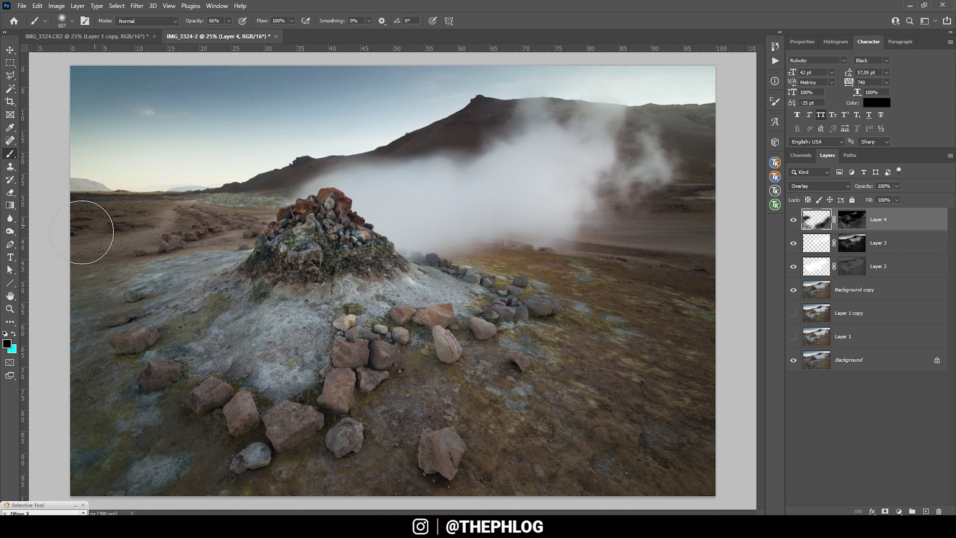
left_click_drag(559, 416, 660, 390)
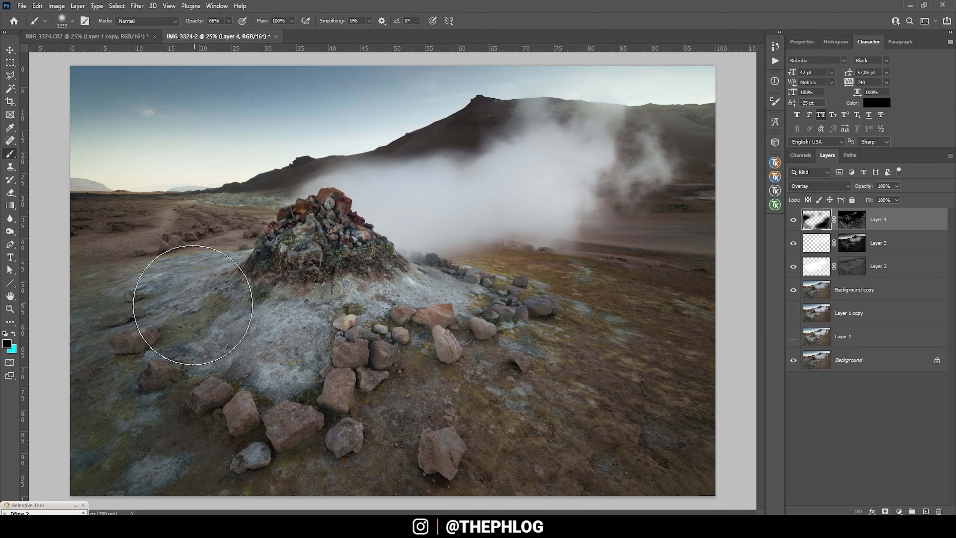
- Group Layer 4 through Background copy into the TK Panel group and flick it off and on
left_click(896, 289, "shift")
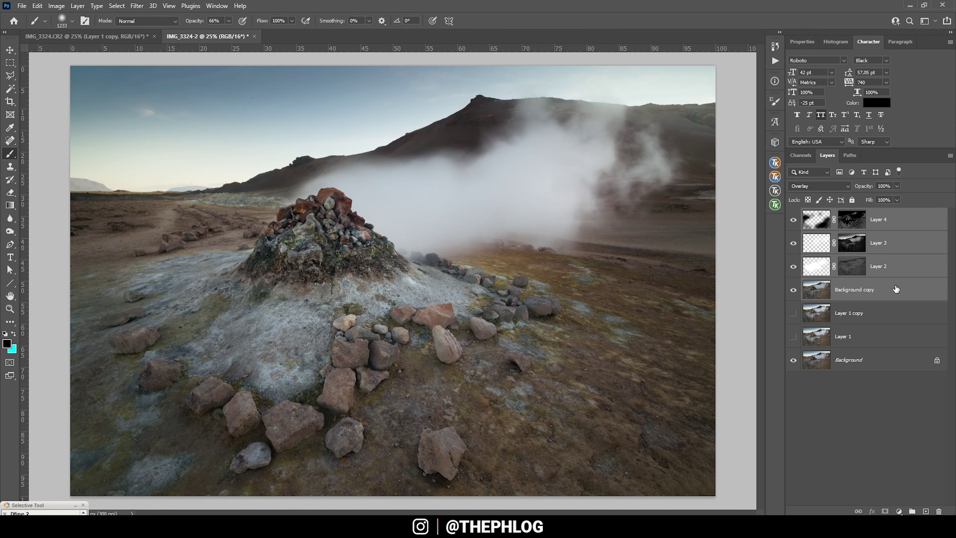
left_click(912, 511)
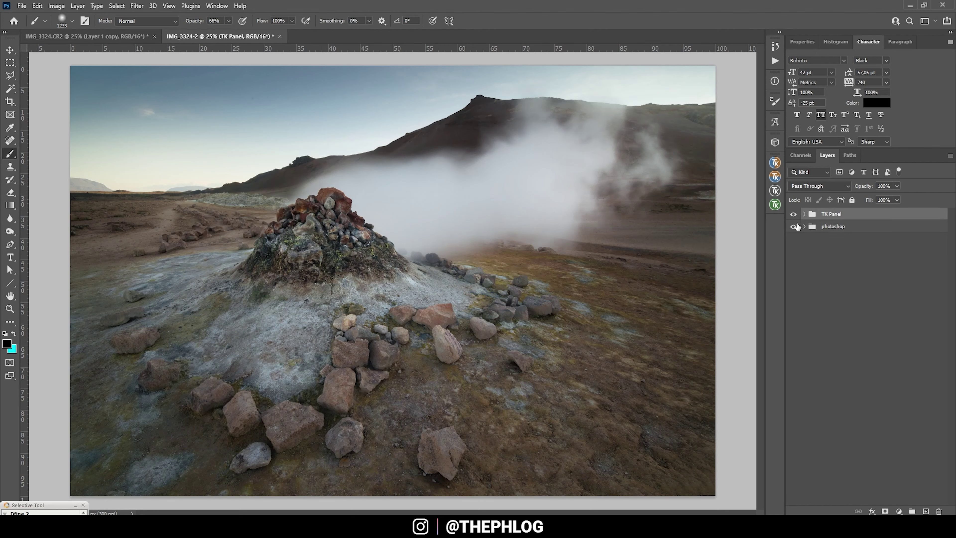
left_click(792, 215)
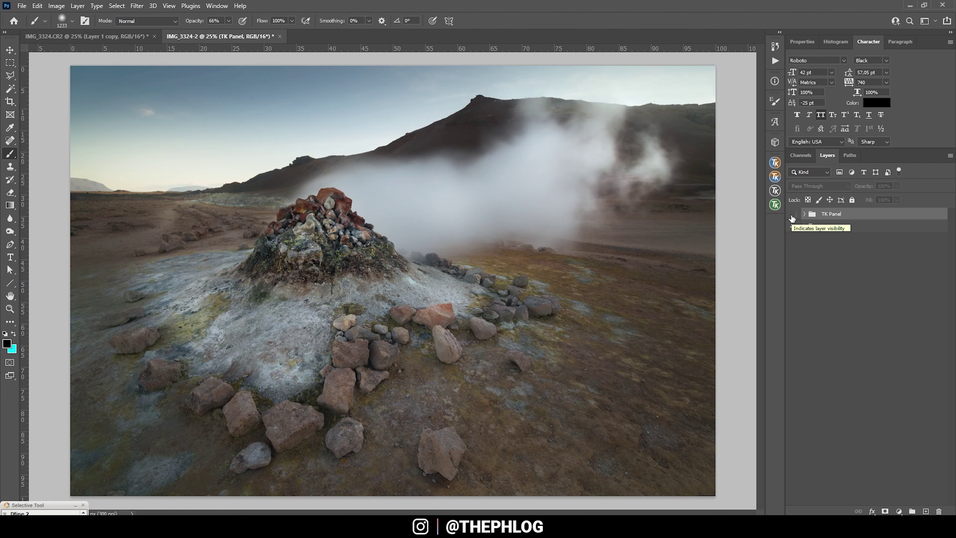
left_click(792, 215)
left_click(792, 215)
left_click(793, 215)
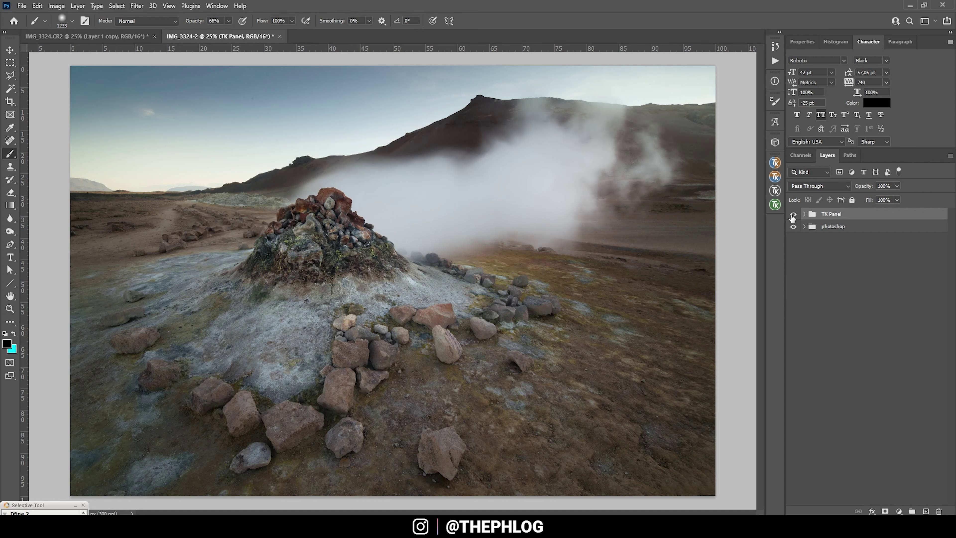
- Repeatedly hide and show the TK Panel group to compare before and after
left_click(793, 215)
left_click(793, 214)
left_click(792, 215)
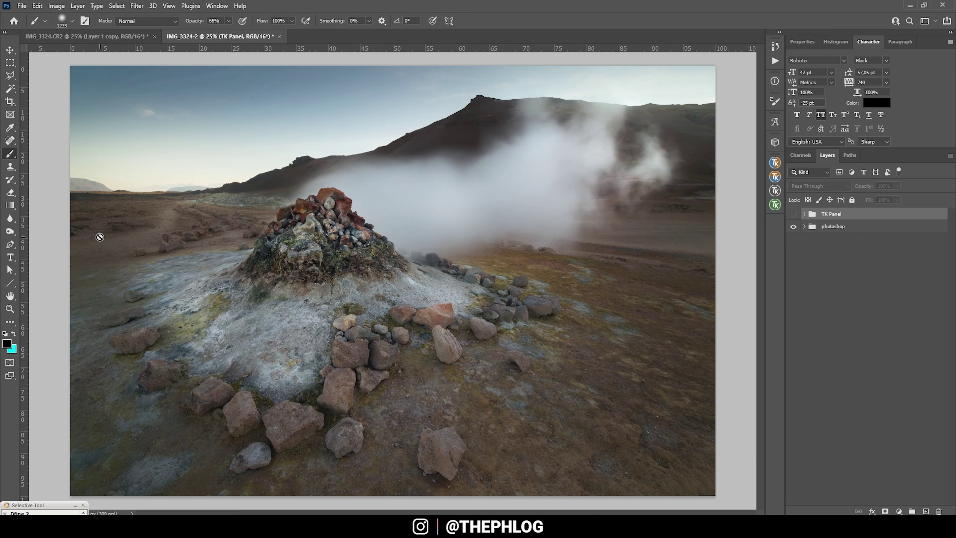
left_click(793, 214)
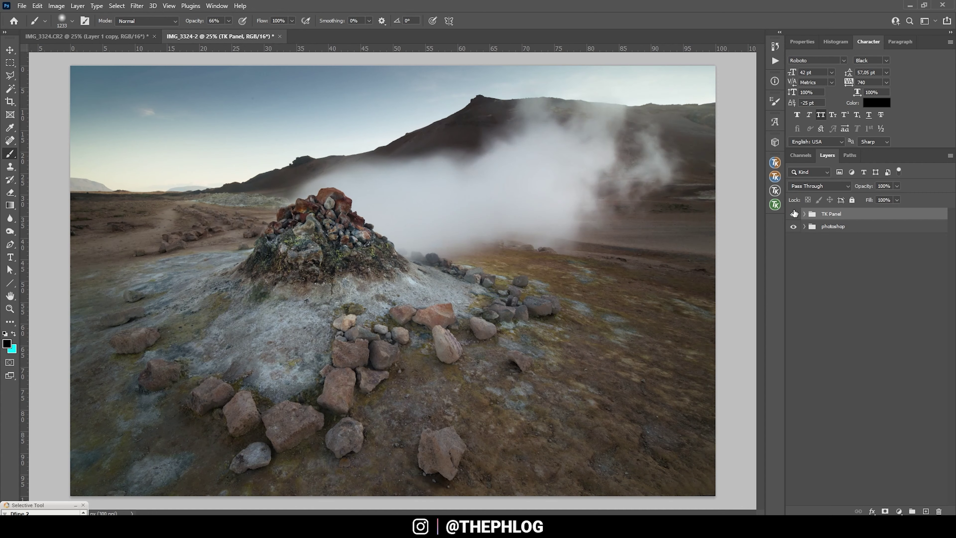
left_click(793, 213)
left_click(793, 214)
left_click(793, 214)
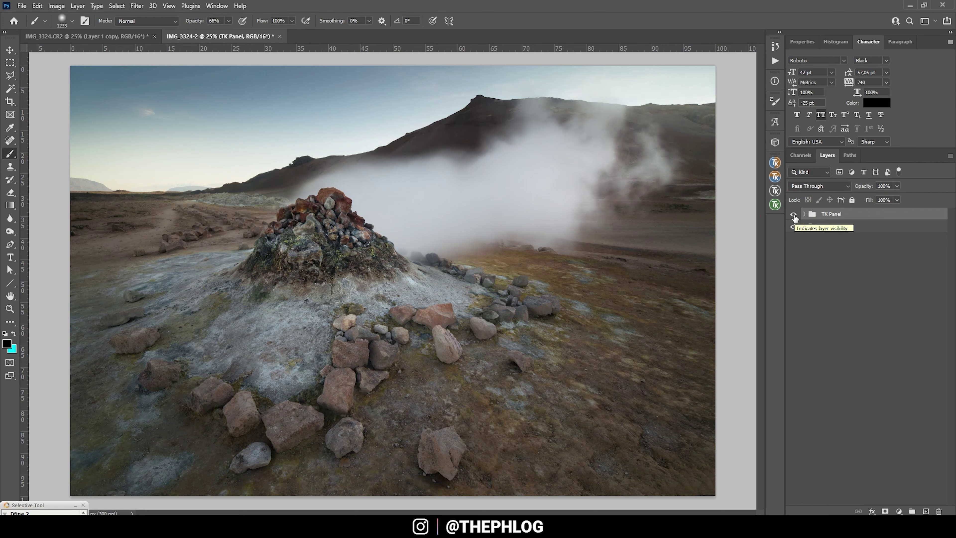
left_click(794, 214)
left_click(793, 214)
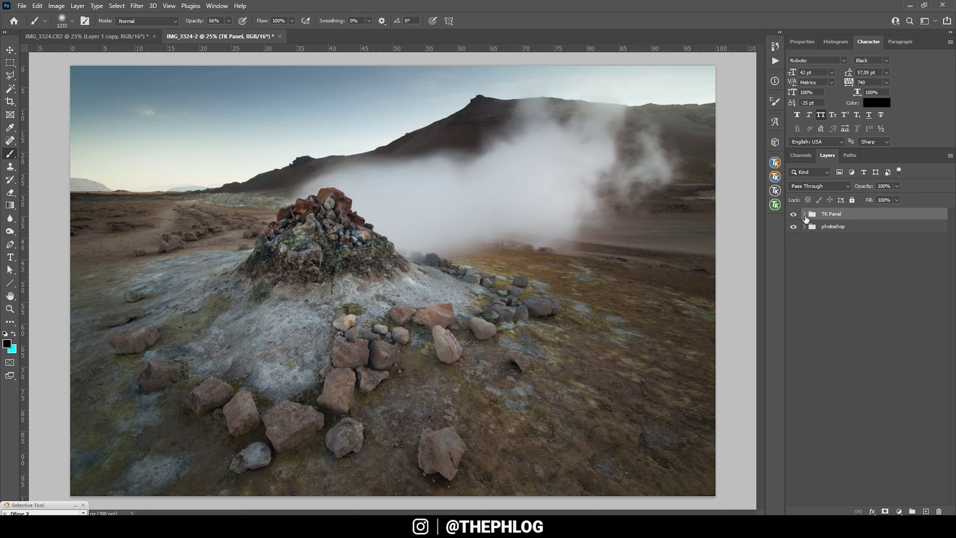
left_click(794, 214)
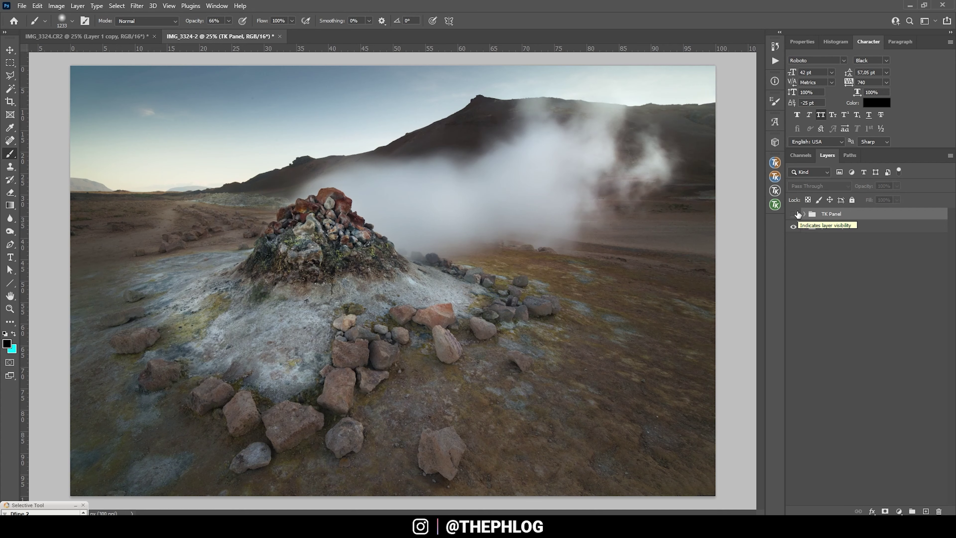
left_click(794, 213)
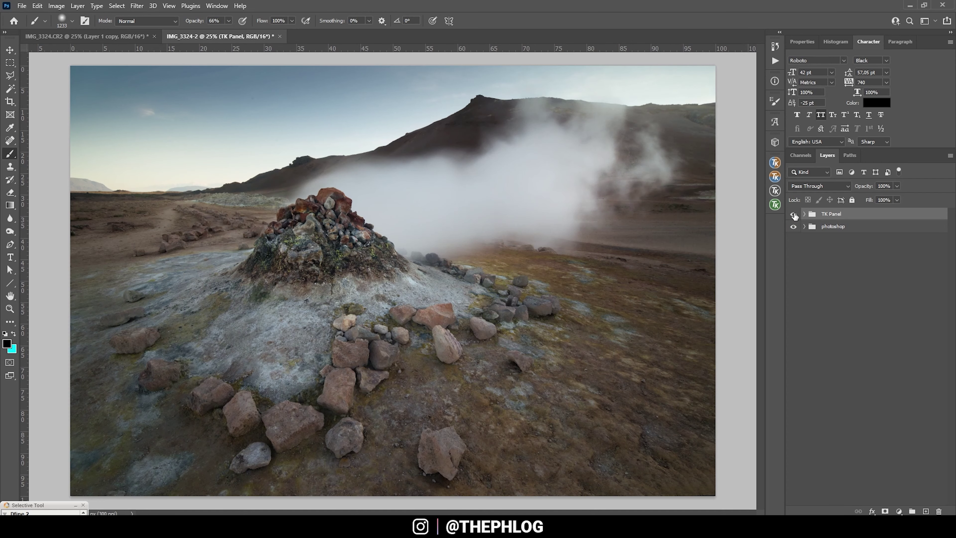